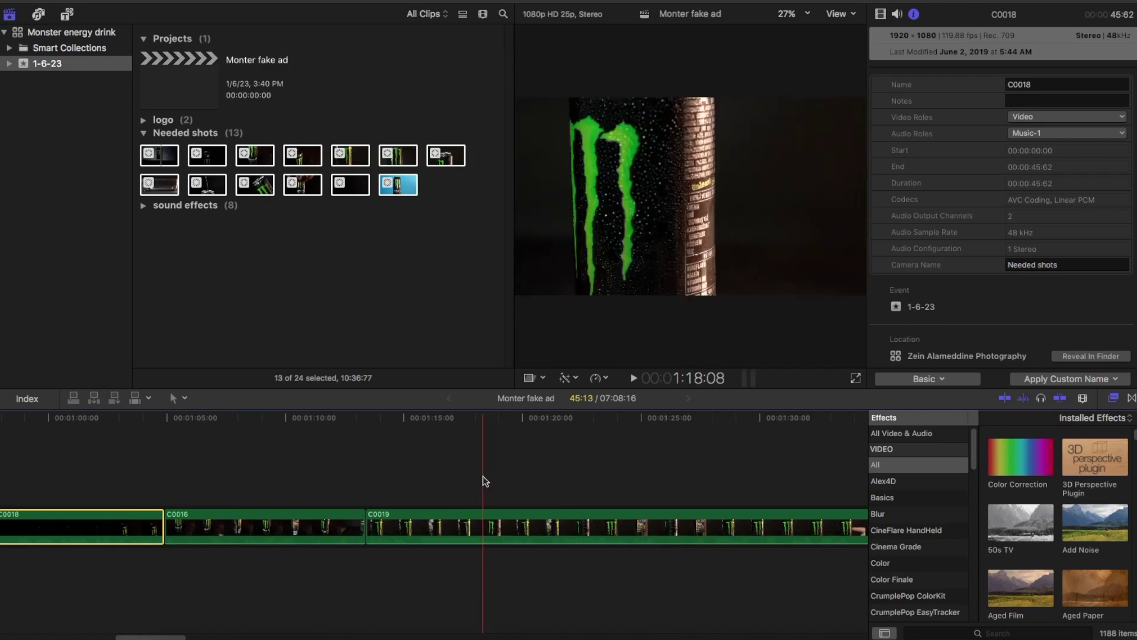
# Step: Slow clip C0019 to 50% speed and enlarge its overall scale
pyautogui.hscroll(10, 593, 477)
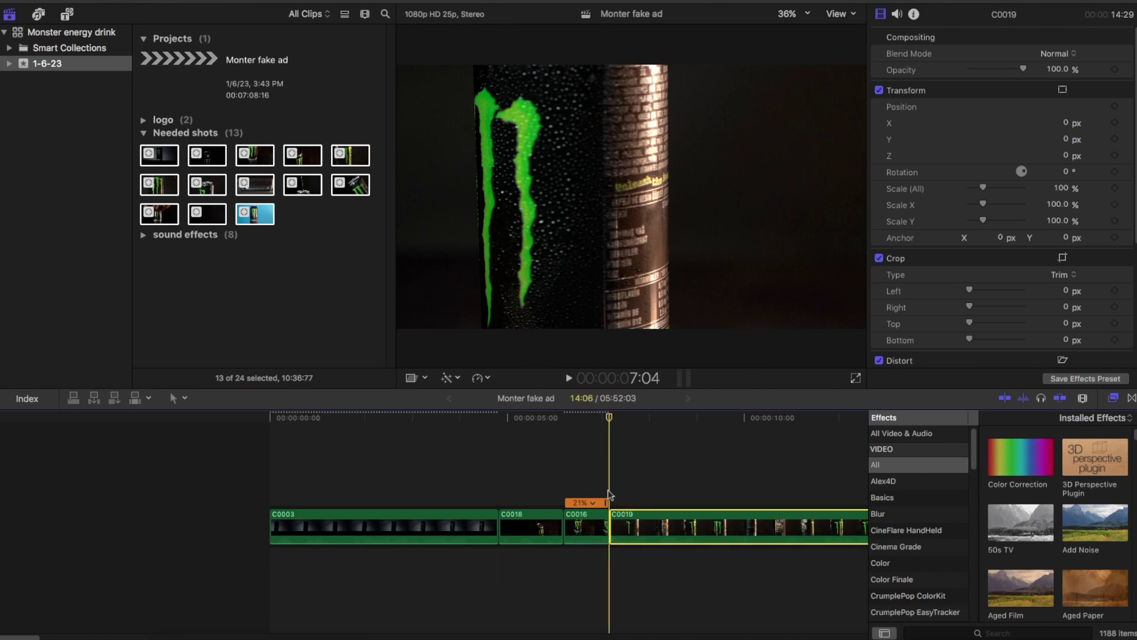
pyautogui.hotkey('shift', '5')
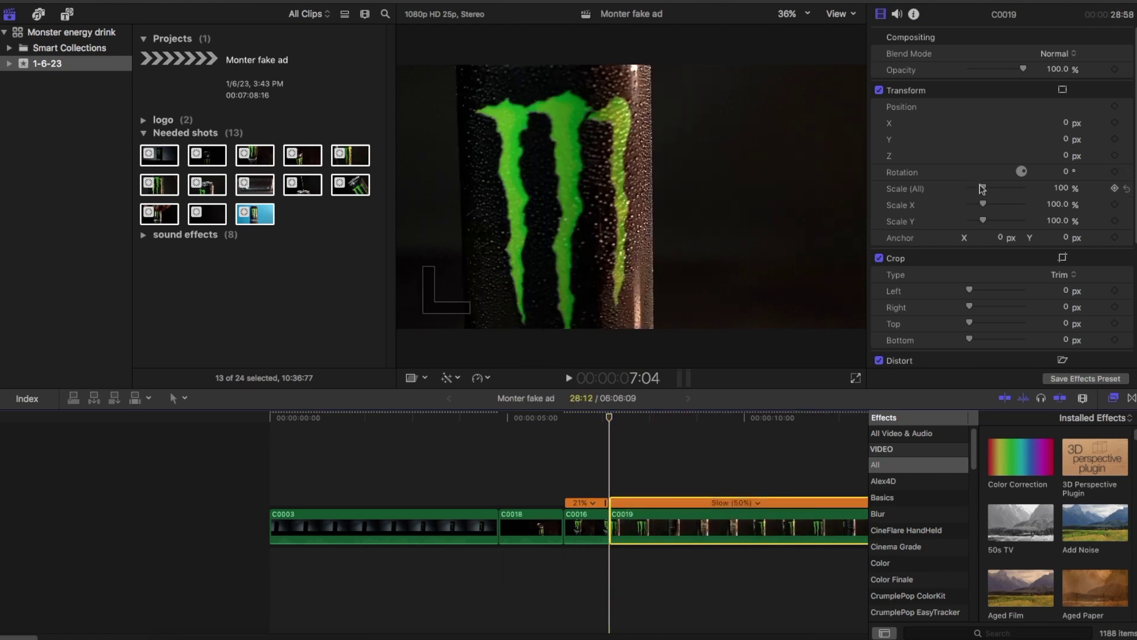
pyautogui.moveTo(985, 189); pyautogui.dragTo(999, 191)
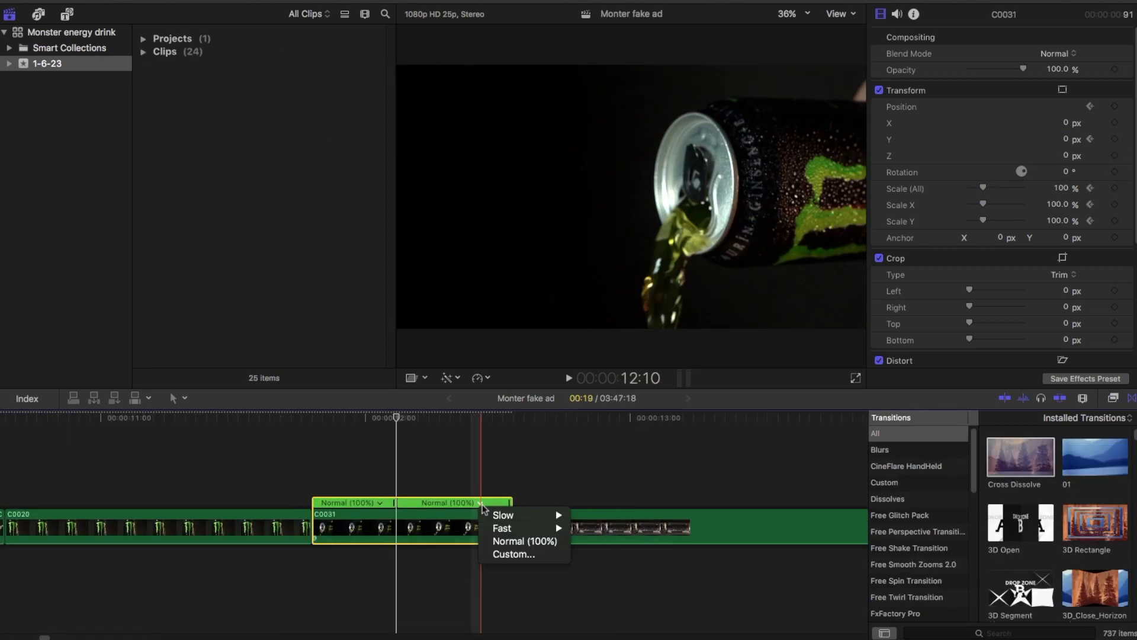
# Step: Slow the second speed segment of clip C0031 to 25% and set the clip's scale at its start to 122%
pyautogui.click(501, 515)
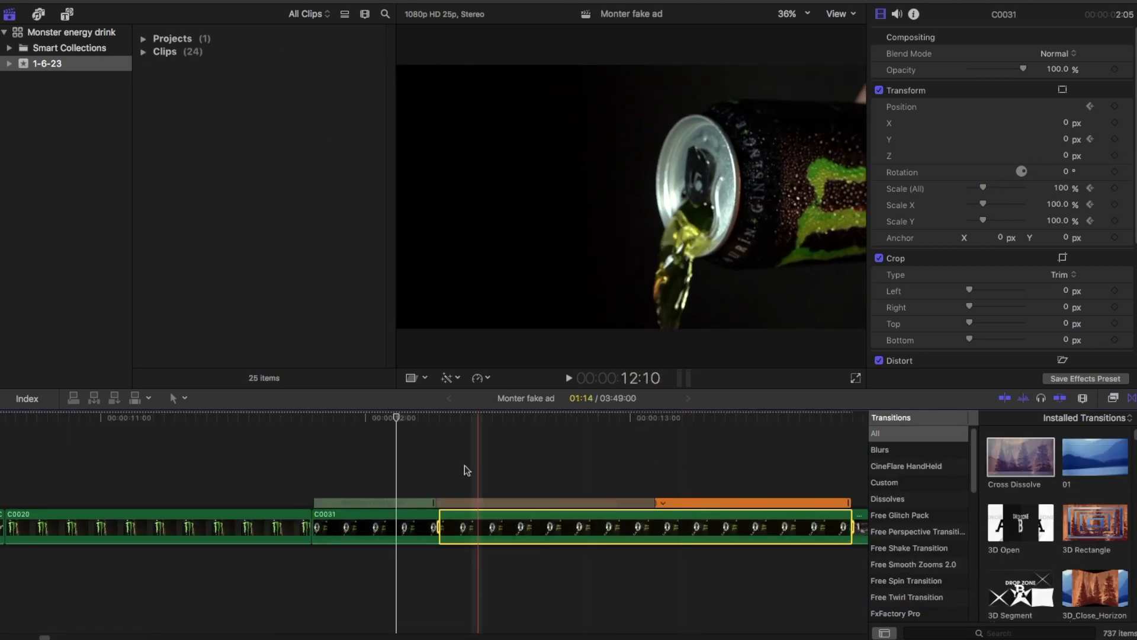
pyautogui.hotkey('ctrl', 'alt', 'r')
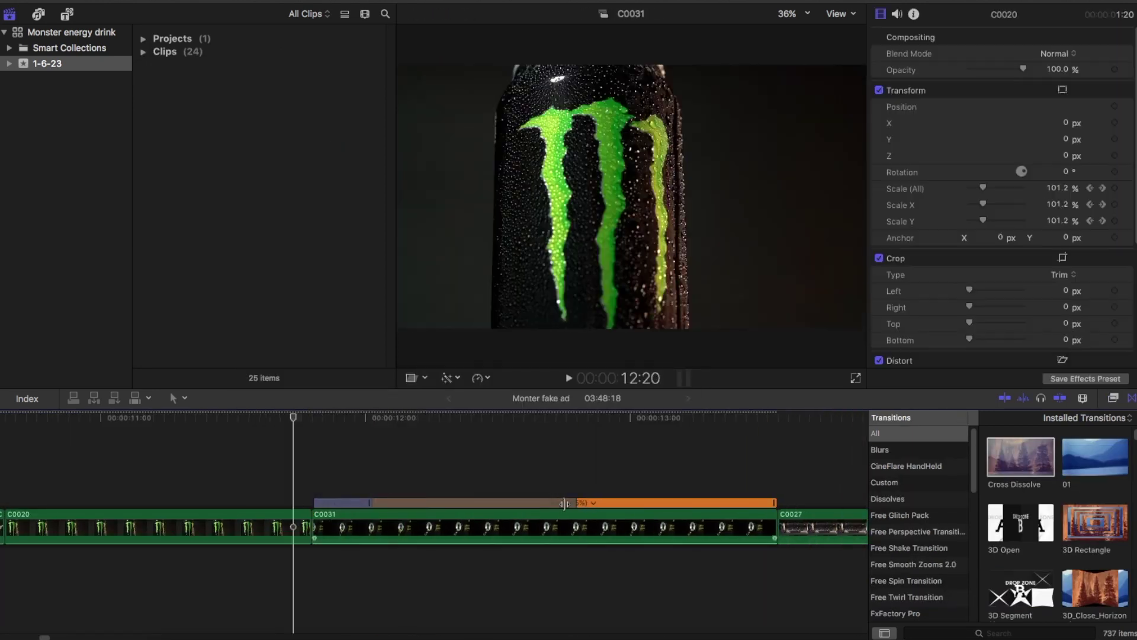
pyautogui.moveTo(564, 503); pyautogui.dragTo(458, 503)
pyautogui.click(315, 522)
pyautogui.moveTo(983, 188); pyautogui.dragTo(985, 190)
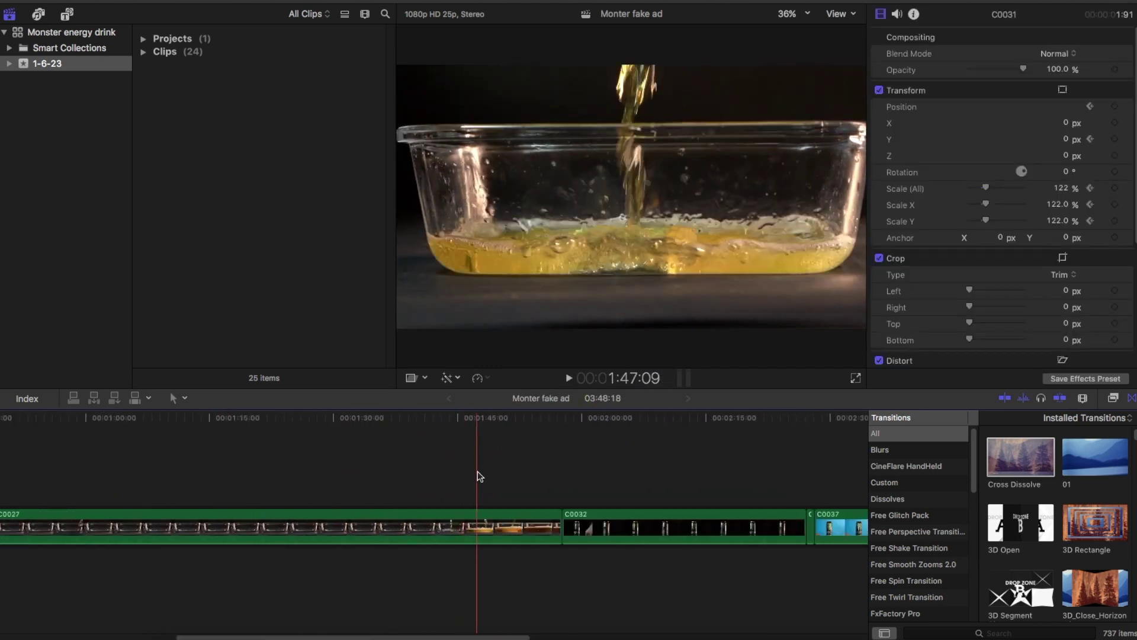
# Step: Scale clip C0027 to 283%, adjust its vertical position at the end keyframe and play it from its start
pyautogui.press('super+equal')
pyautogui.moveTo(983, 188); pyautogui.dragTo(1009, 194)
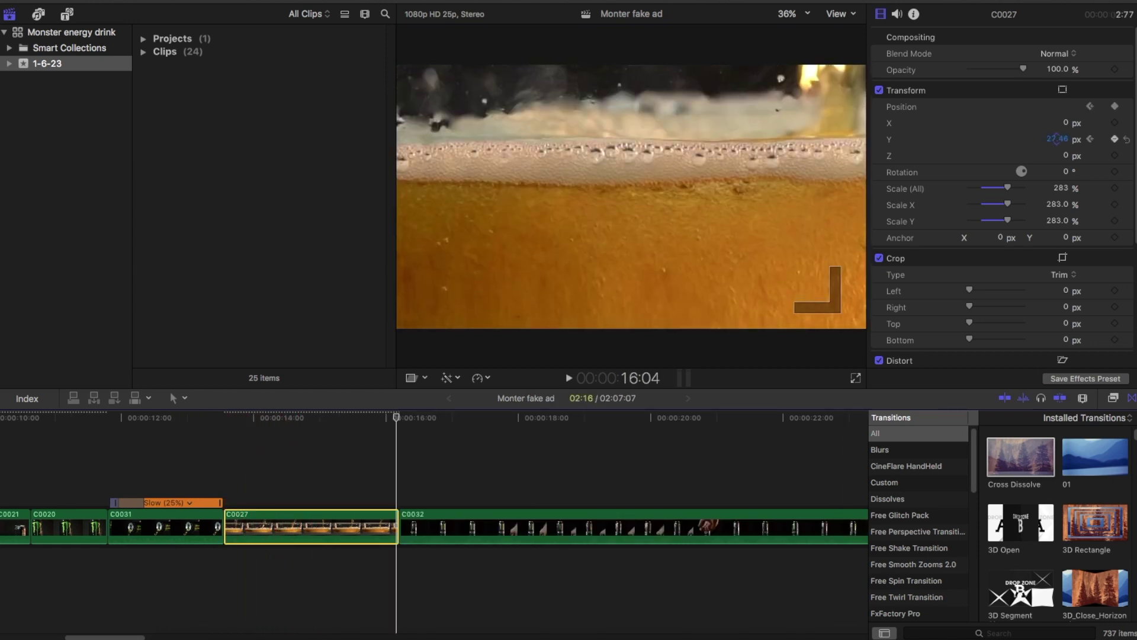
pyautogui.moveTo(1066, 140)
pyautogui.mouseDown()
pyautogui.moveTo(1090, 144)
pyautogui.moveTo(1070, 149)
pyautogui.mouseUp()
pyautogui.click(1102, 140)
pyautogui.click(1090, 139)
pyautogui.click(1103, 139)
pyautogui.click(227, 453)
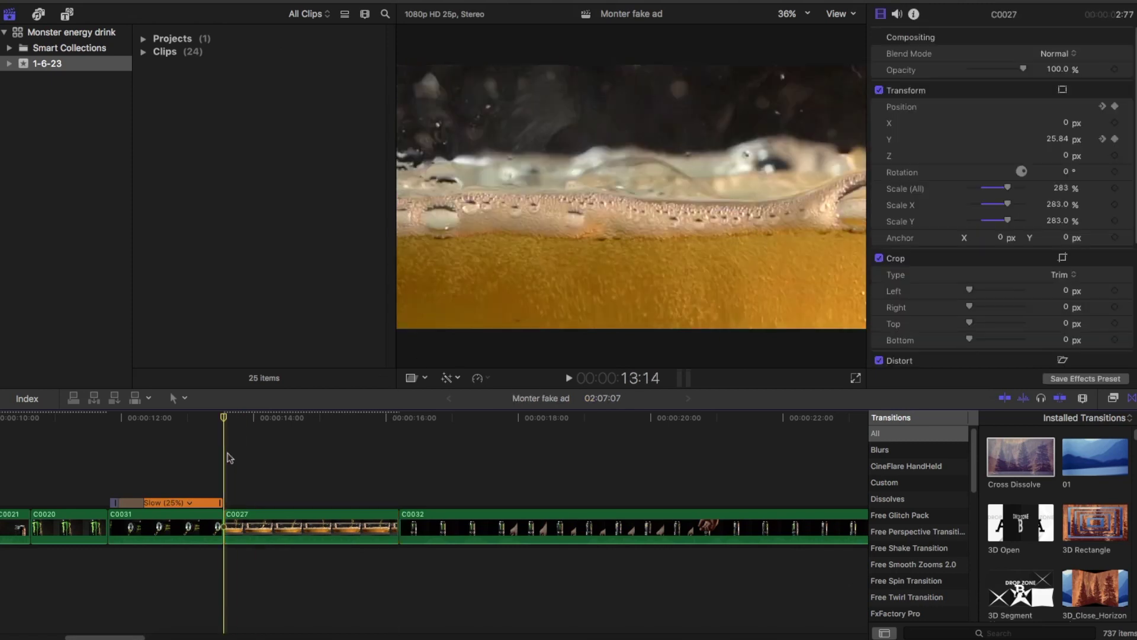
pyautogui.press('space')
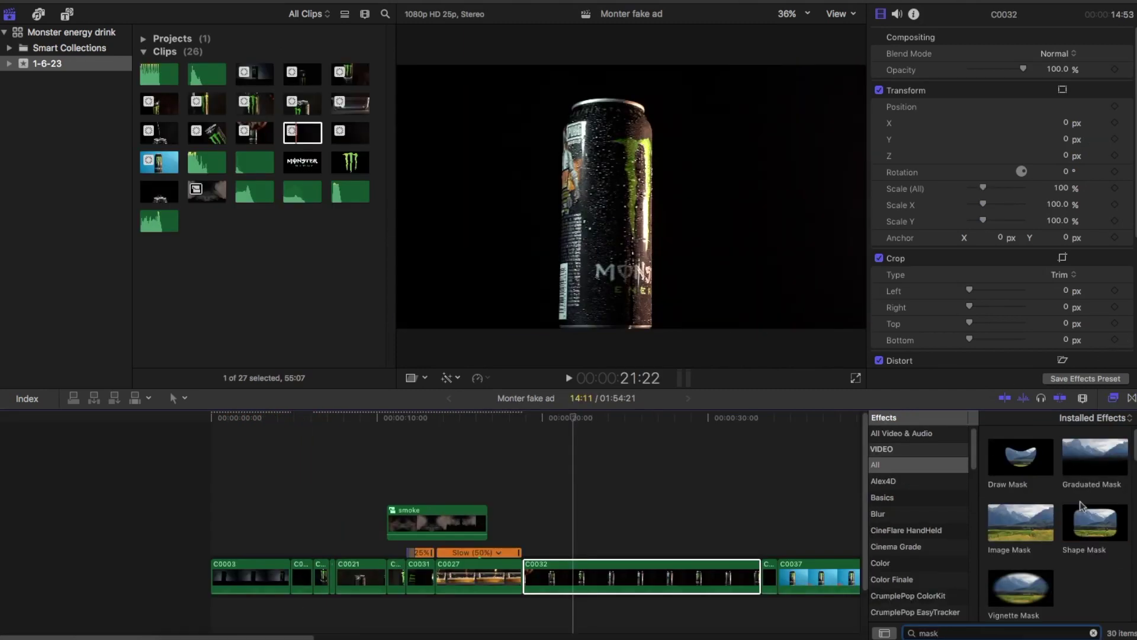
# Step: Mask clip C0032 around the can with the Shape Mask effect and show the mask's transform parameters
pyautogui.moveTo(1082, 506); pyautogui.dragTo(564, 578)
pyautogui.press('j')
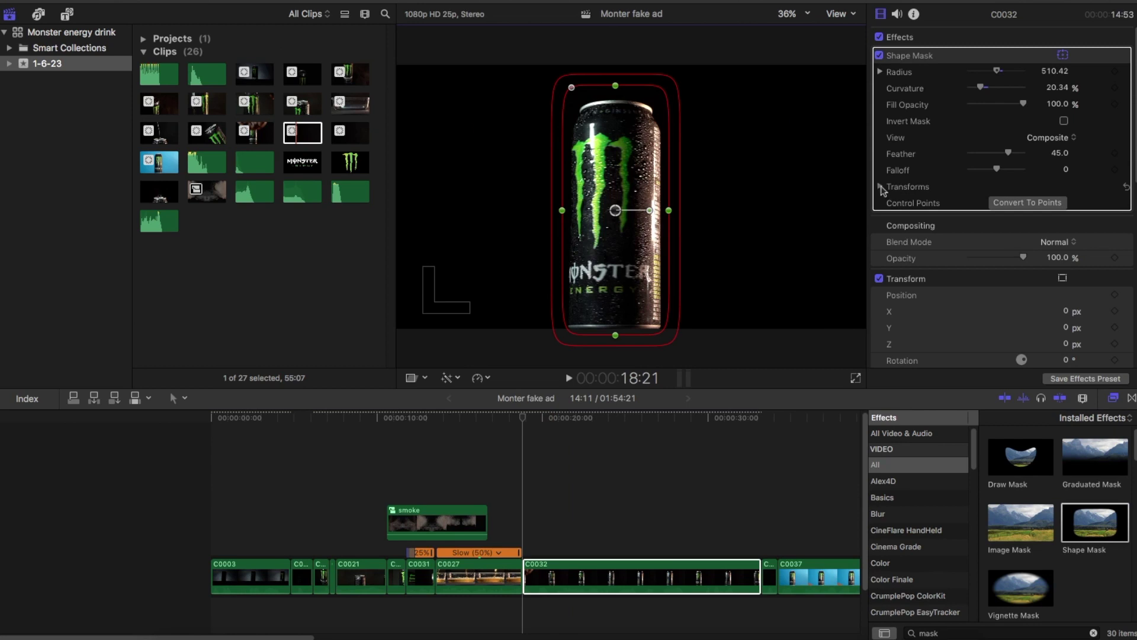
pyautogui.click(881, 186)
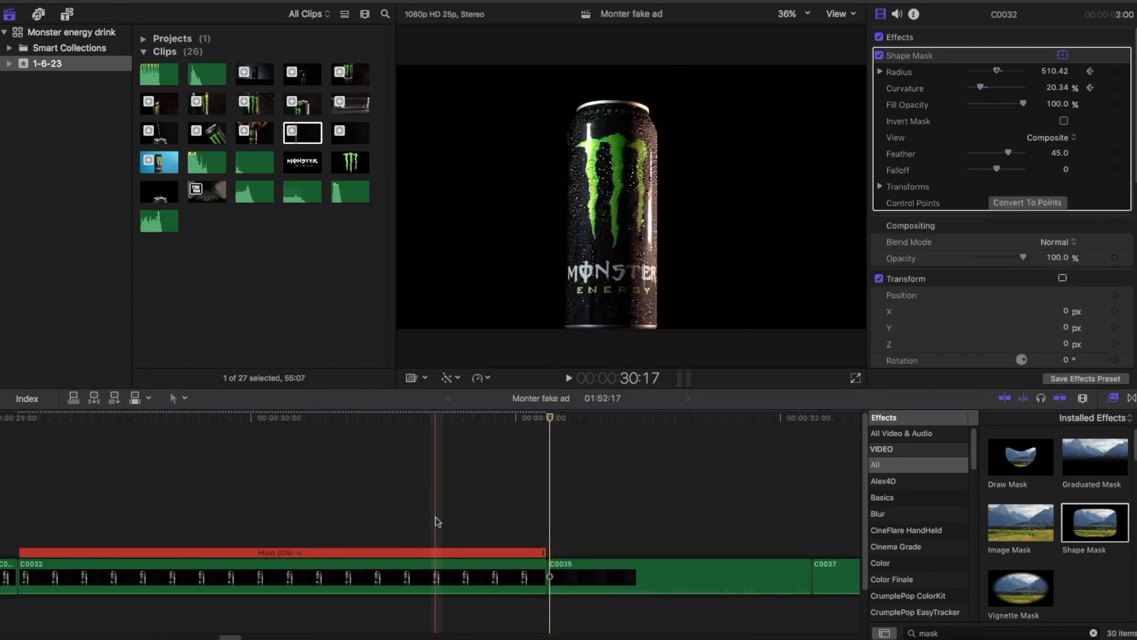
# Step: Set the scale keyframe at the start of the "can rolling" clip to 20% and preview it
pyautogui.hscroll(-5, 305, 521)
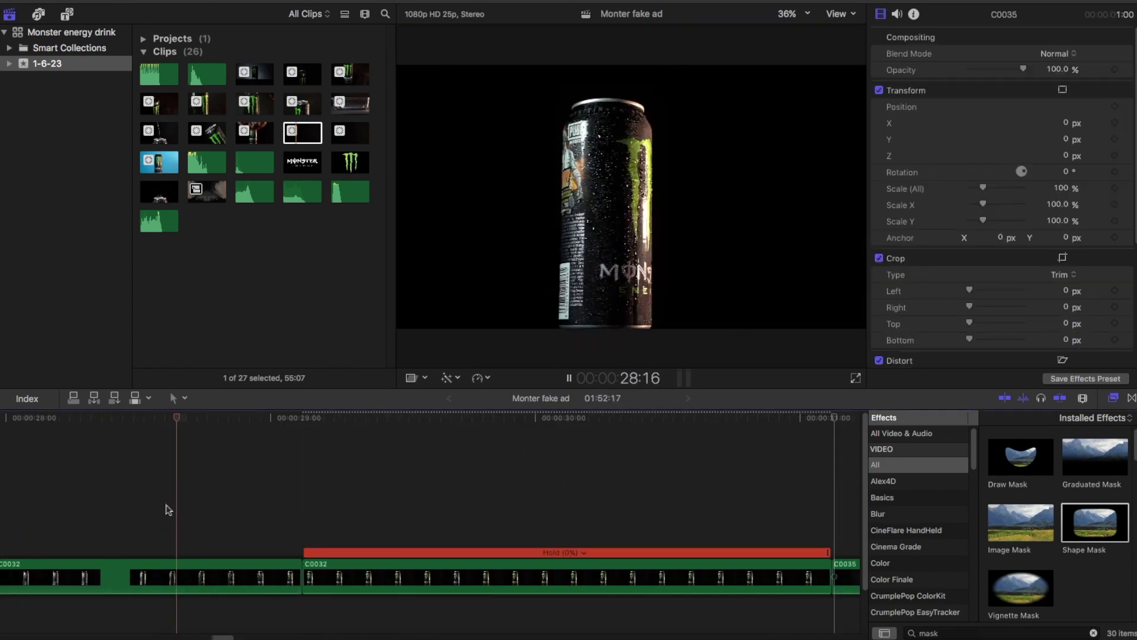
pyautogui.click(439, 501)
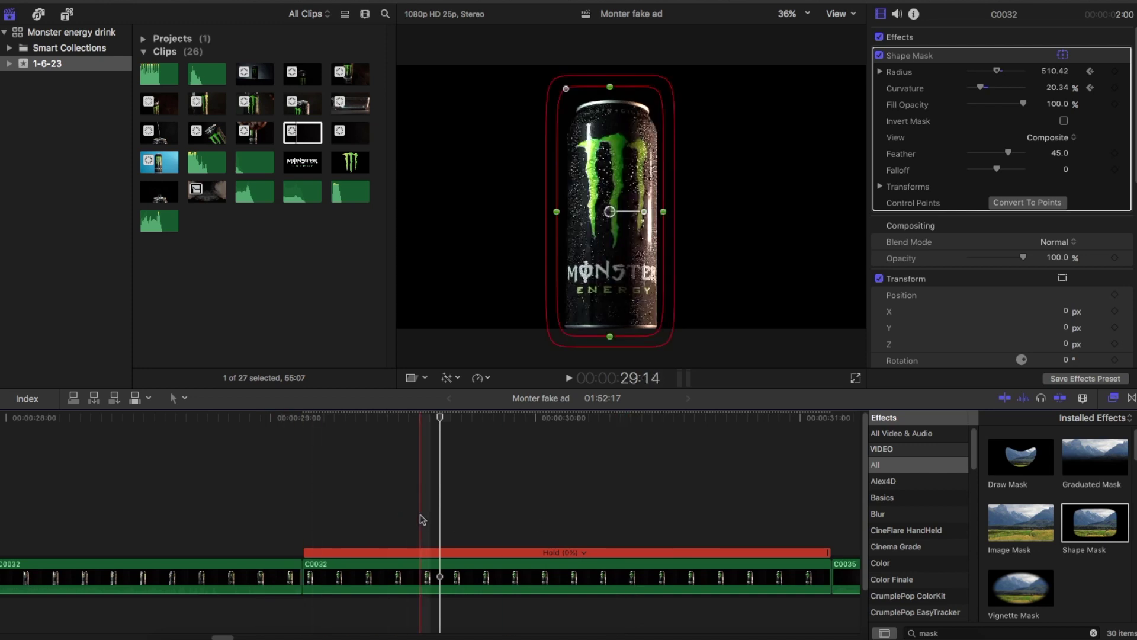
pyautogui.press('super+minus')
pyautogui.press('super+minus')
pyautogui.press('super+minus')
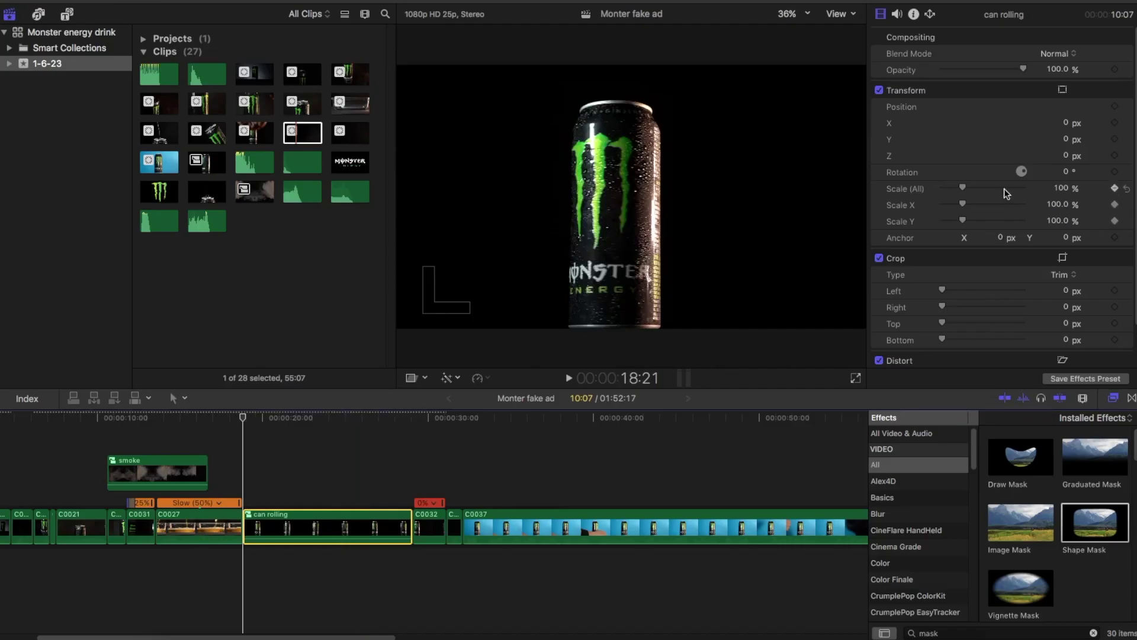
pyautogui.moveTo(966, 186); pyautogui.dragTo(949, 187)
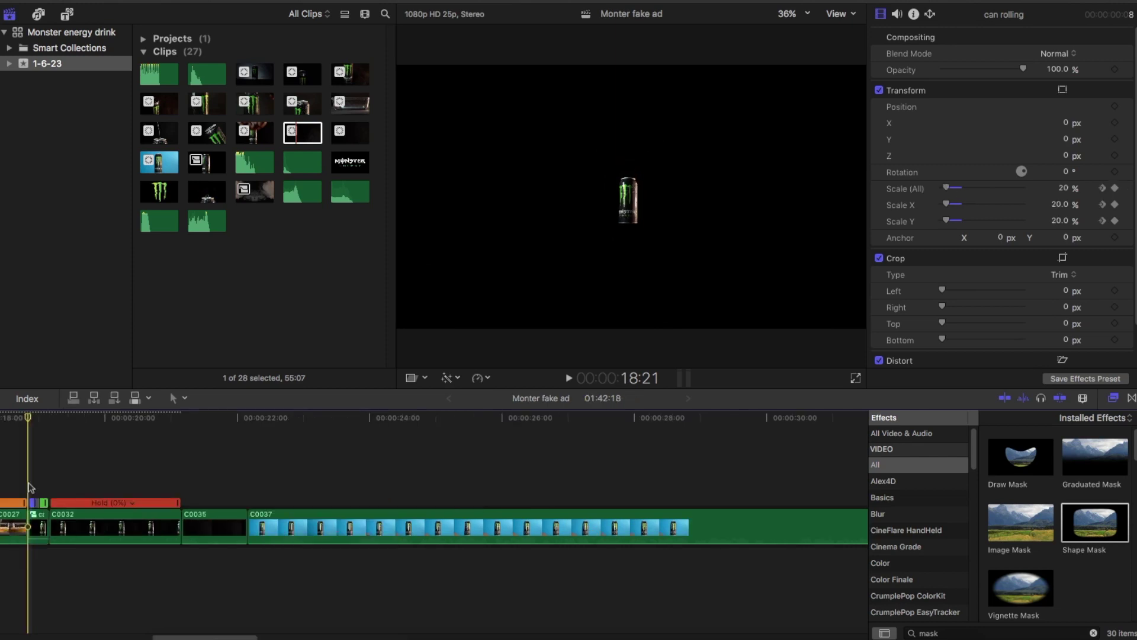
pyautogui.press('space')
pyautogui.press('space')
# Step: Retime the final speed segment of the "can rolling" clip to about 120% and play it from the clip's start
pyautogui.press('super+equal')
pyautogui.press('super+equal')
pyautogui.press('super+equal')
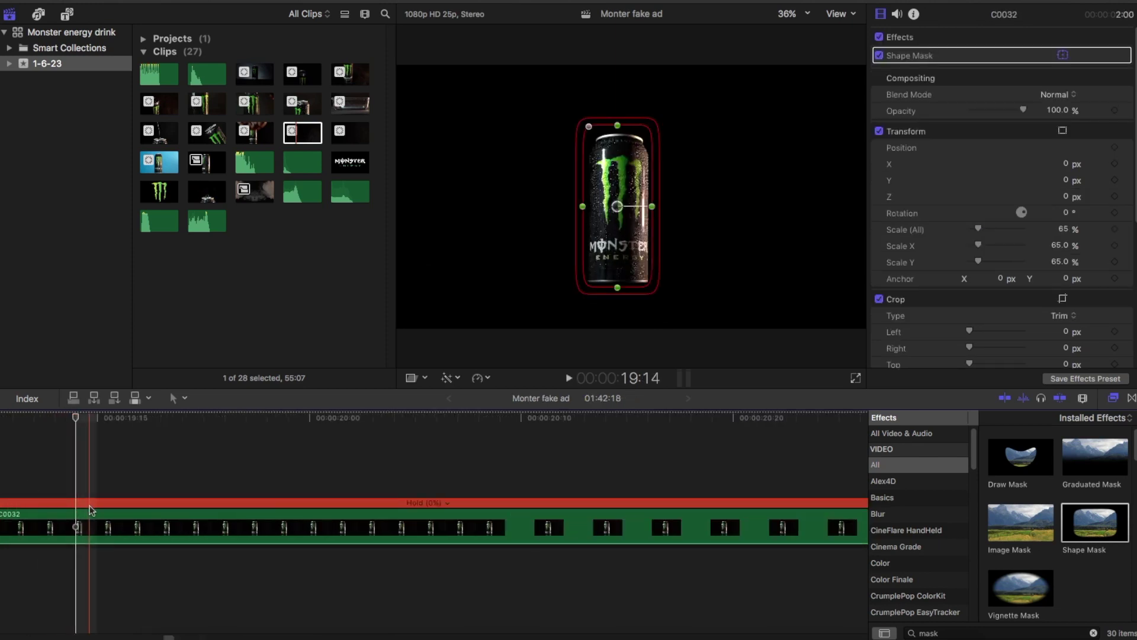
pyautogui.hscroll(-10, 89, 508)
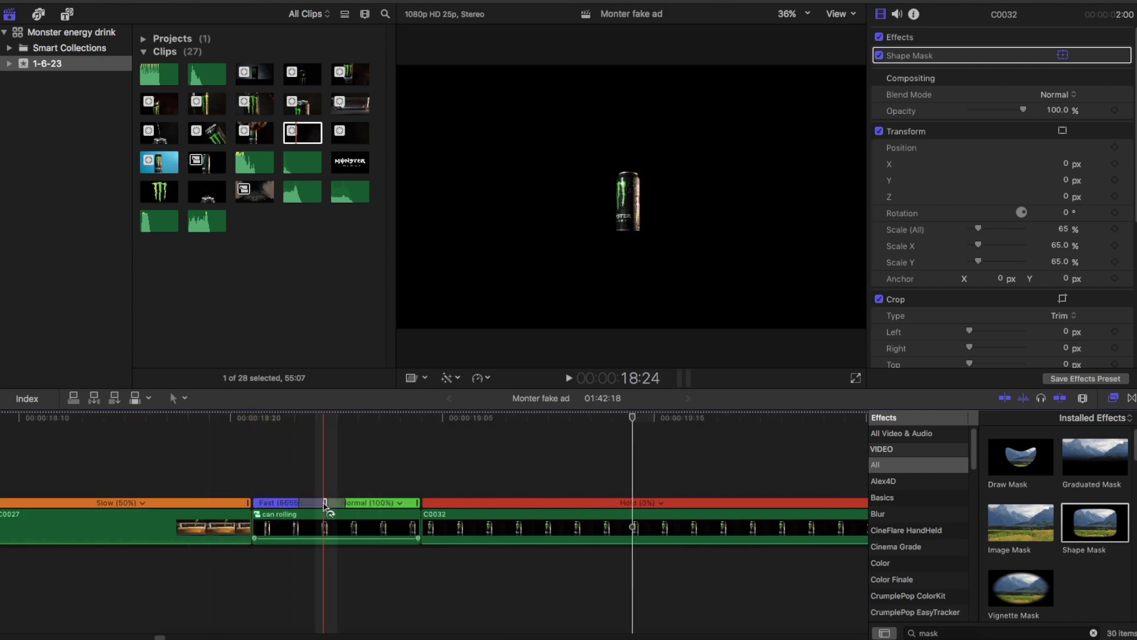
pyautogui.moveTo(325, 503); pyautogui.dragTo(350, 503)
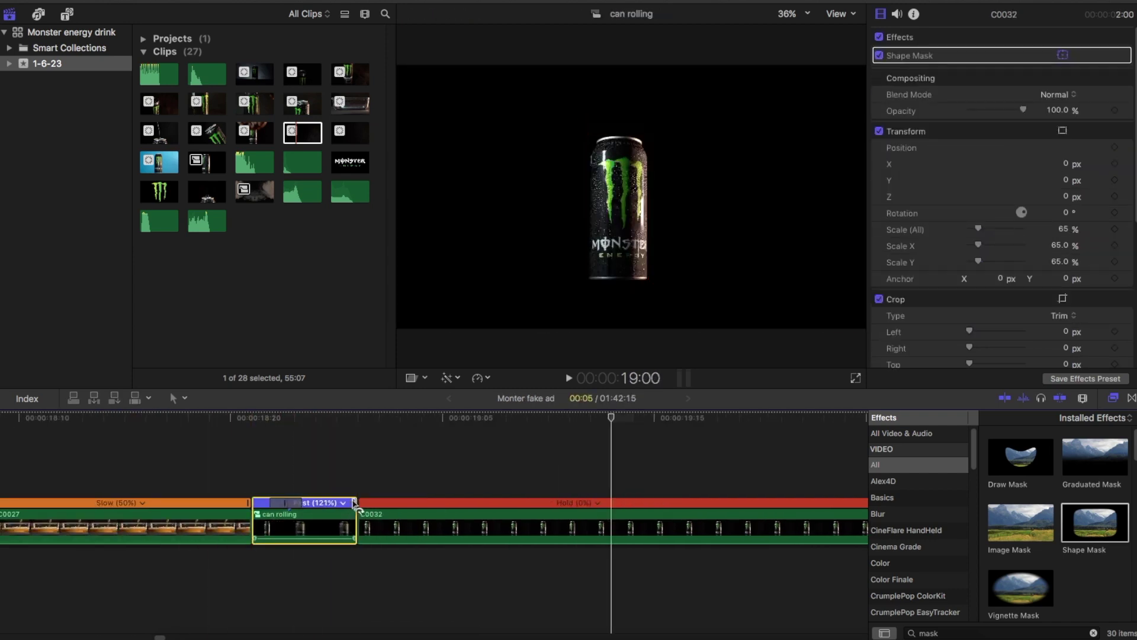
pyautogui.click(249, 467)
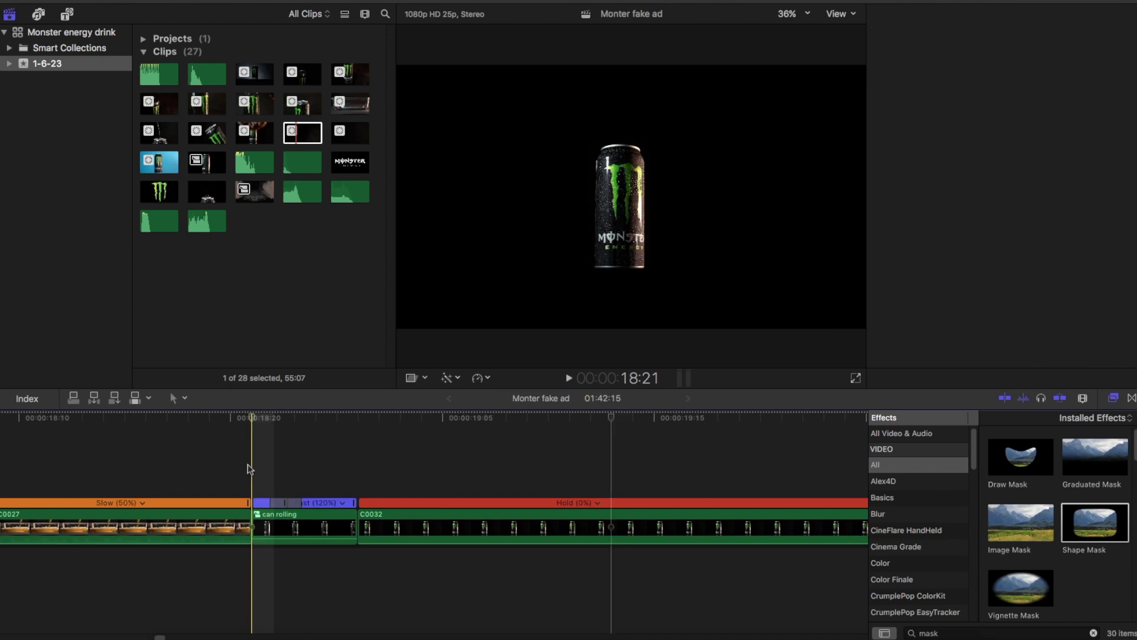
pyautogui.press('space')
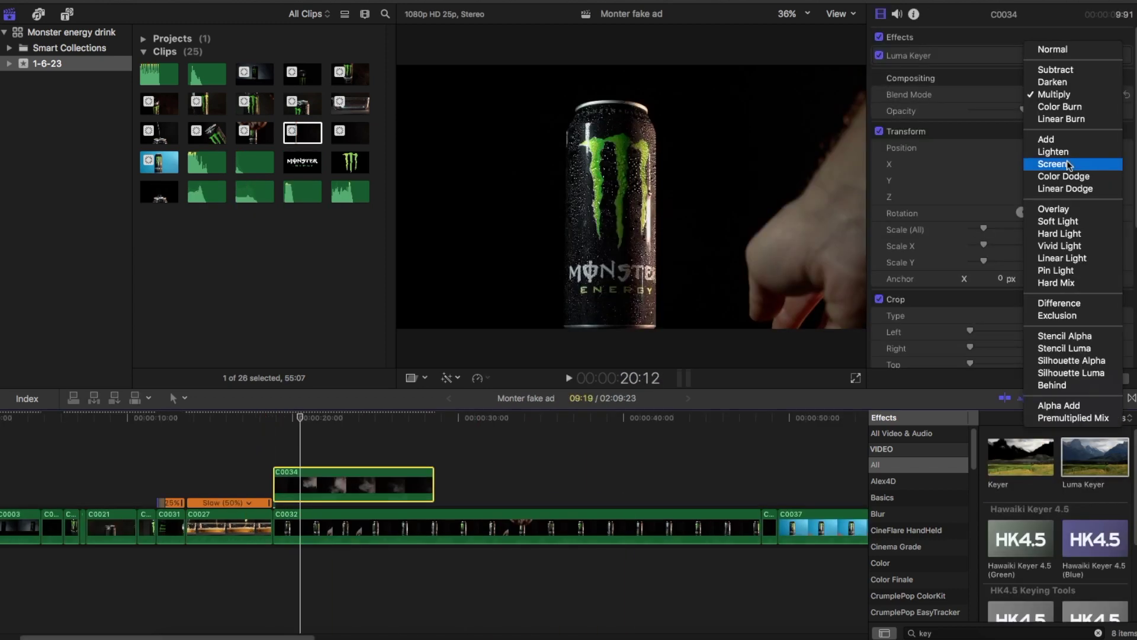
# Step: Set the blend mode of smoke clip C0034 to Screen and duplicate the clip directly above itself
pyautogui.click(1057, 170)
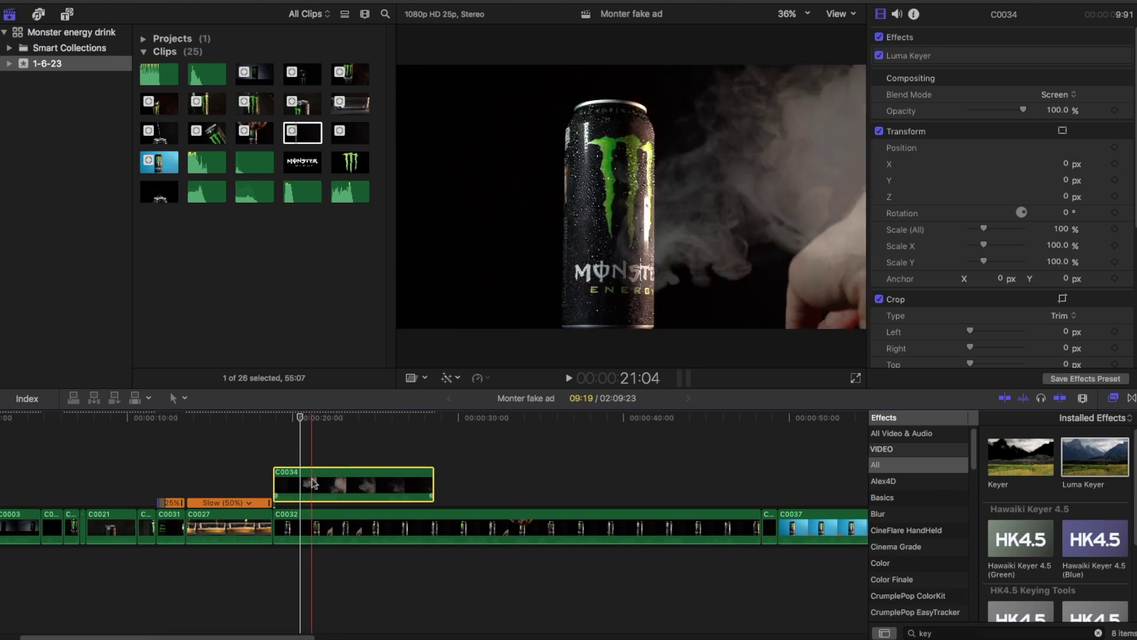
pyautogui.moveTo(312, 484); pyautogui.dragTo(322, 436)
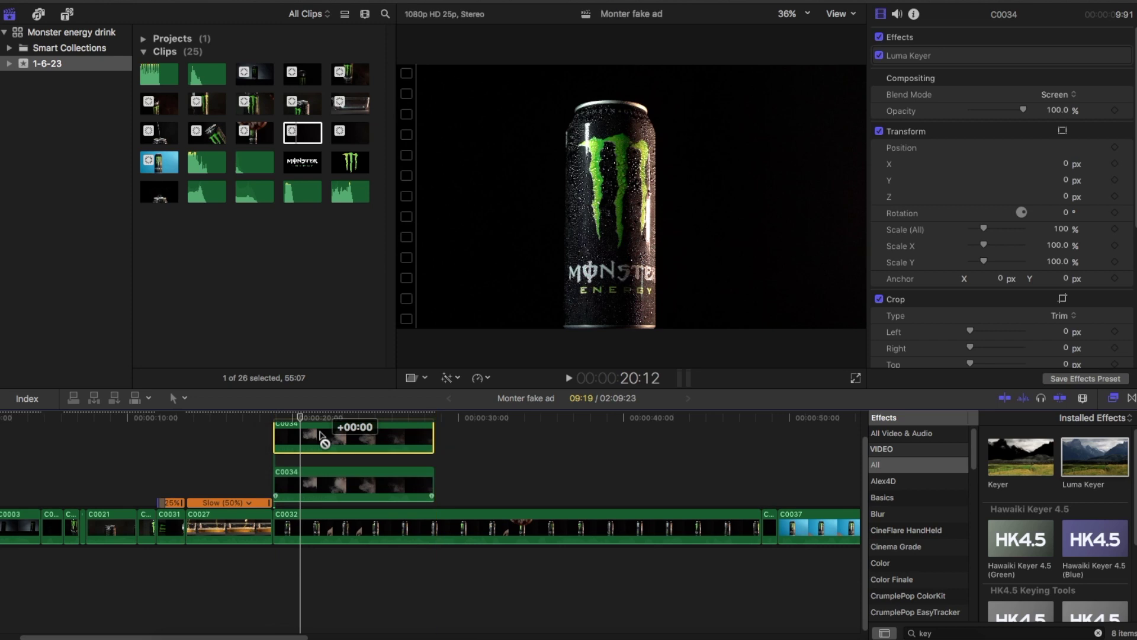
# Step: Search the effects for "flip" and apply the flip effect to the upper C0034 smoke clip
pyautogui.click(962, 633)
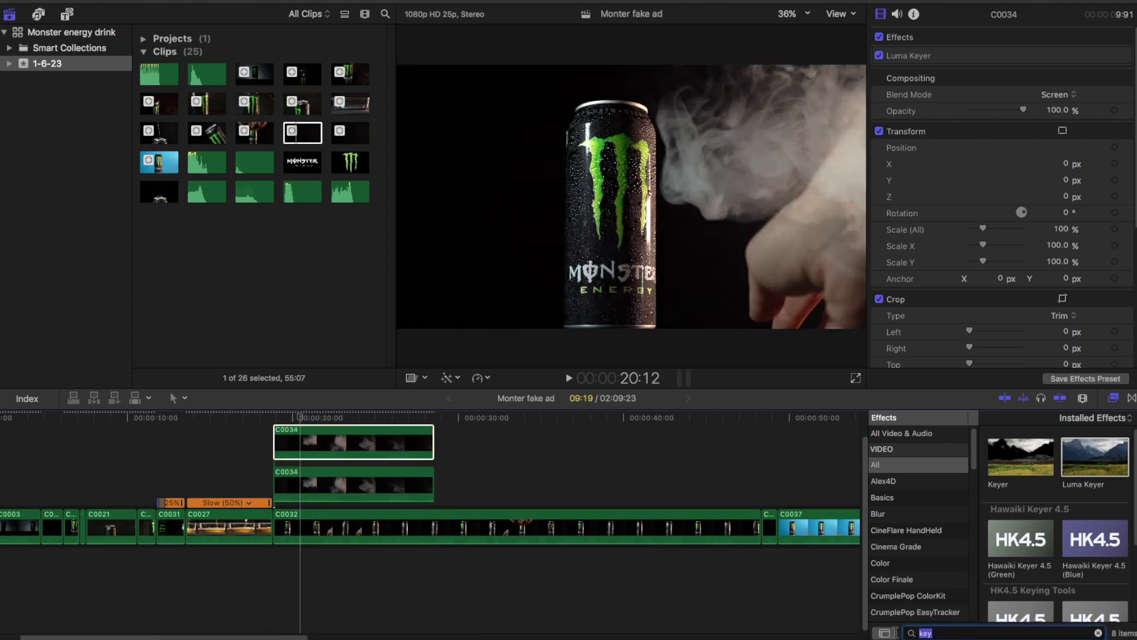
pyautogui.write('fi')
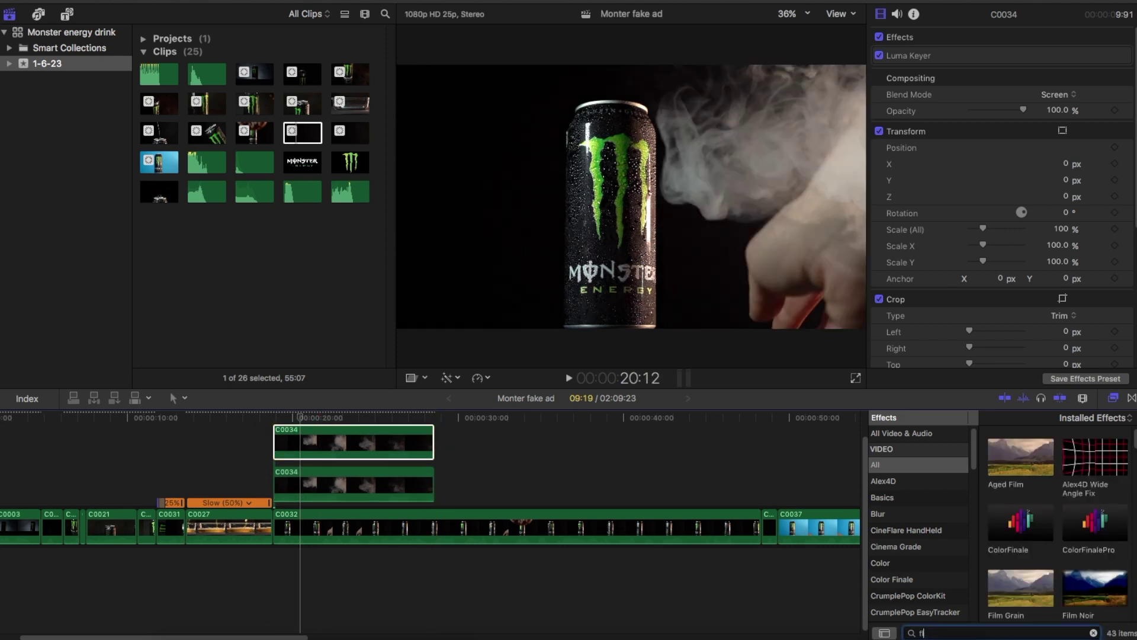
pyautogui.write('ip')
pyautogui.moveTo(1043, 459); pyautogui.dragTo(327, 425)
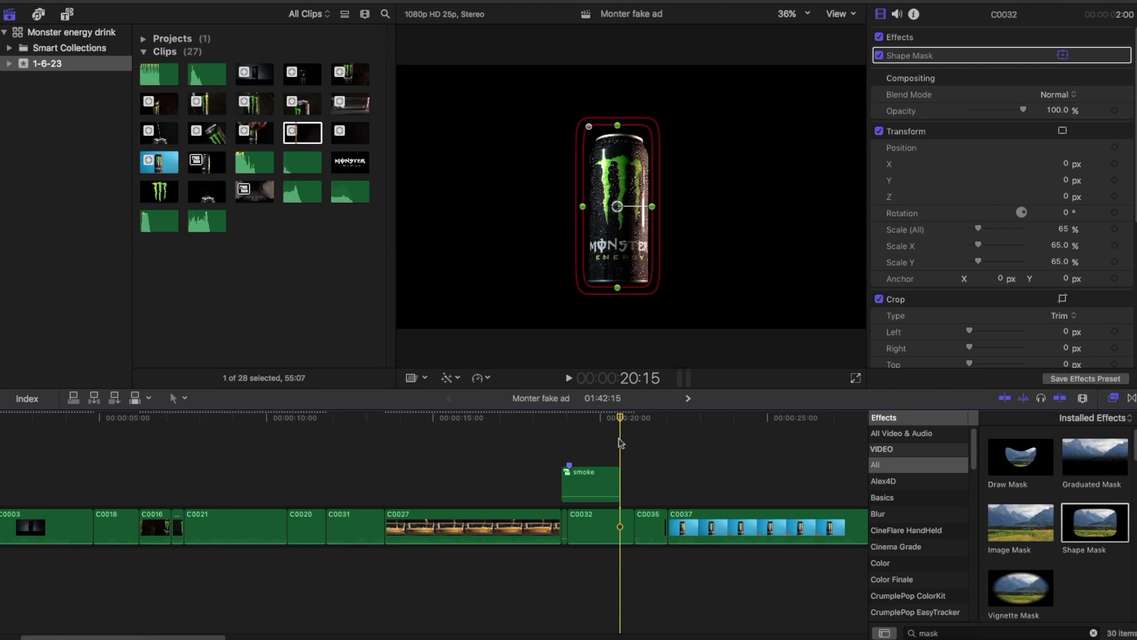
# Step: Insert smoke clip C0034 at 20:15 and lift it above the primary storyline
pyautogui.press('w')
pyautogui.click(655, 523)
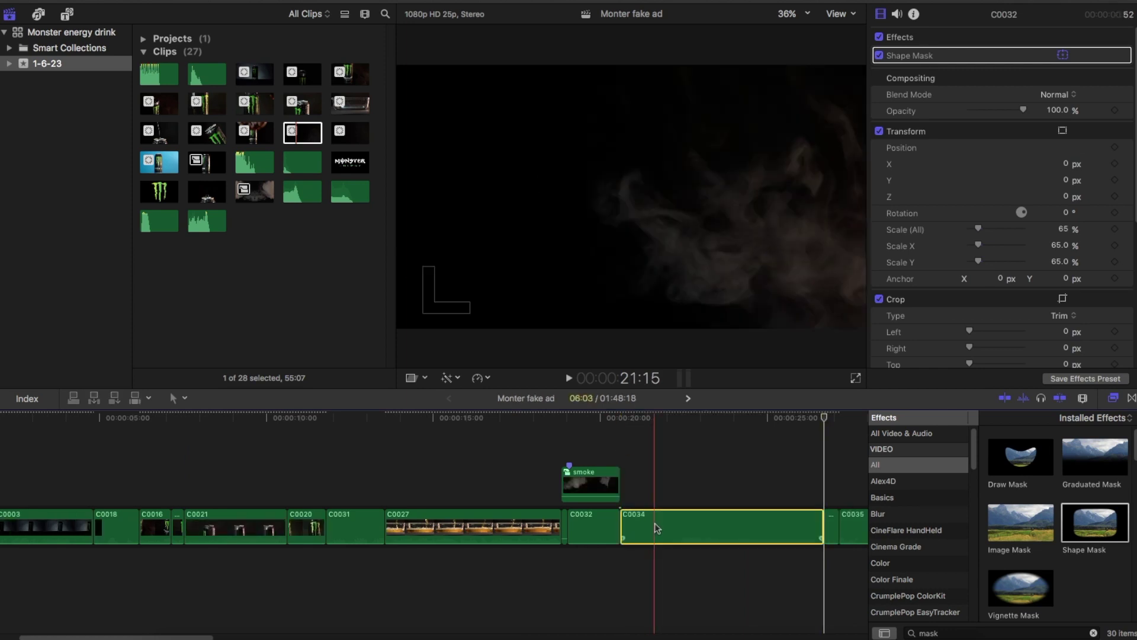
pyautogui.press('alt+super+Up')
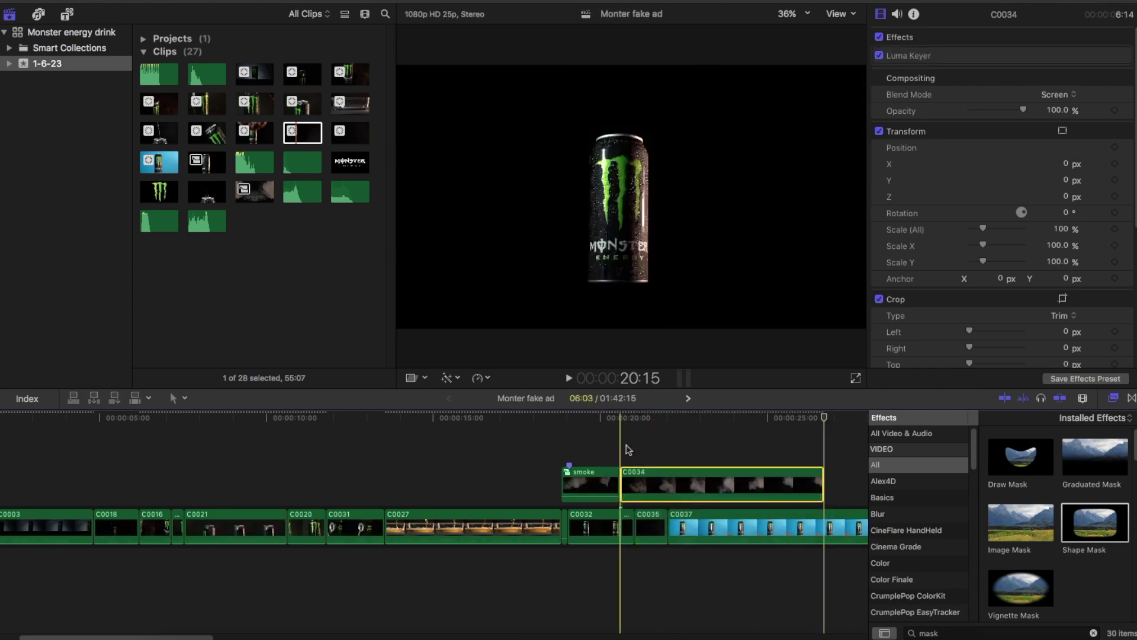
pyautogui.click(627, 451)
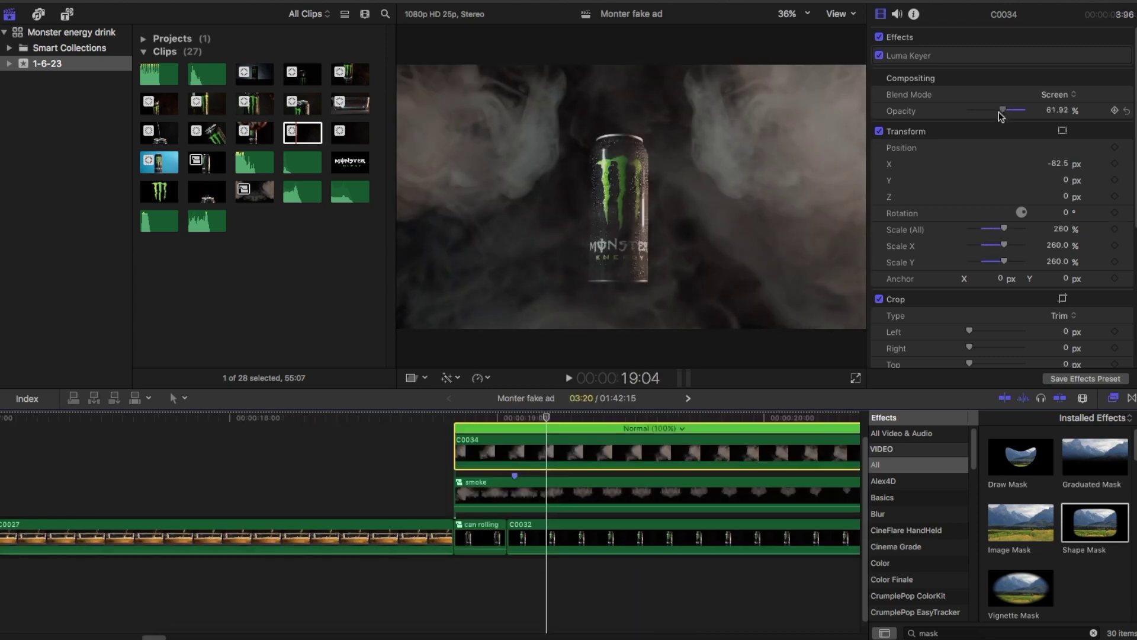
# Step: Set the opacity of the topmost C0034 smoke clip to 20%
pyautogui.moveTo(998, 112); pyautogui.dragTo(975, 115)
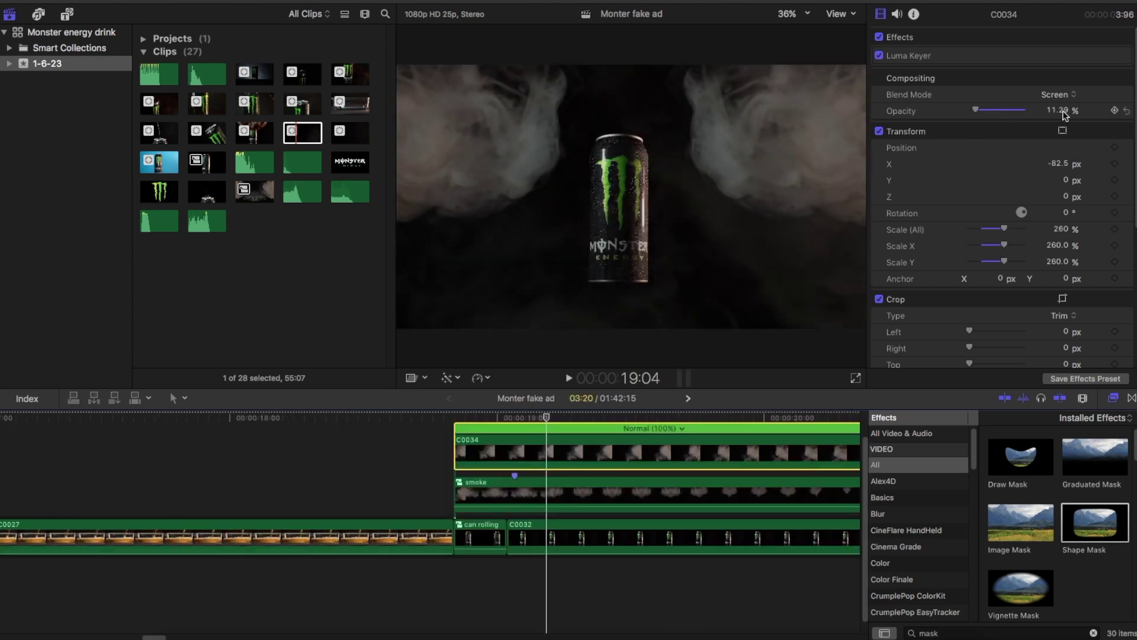
pyautogui.write('20')
pyautogui.press('Return')
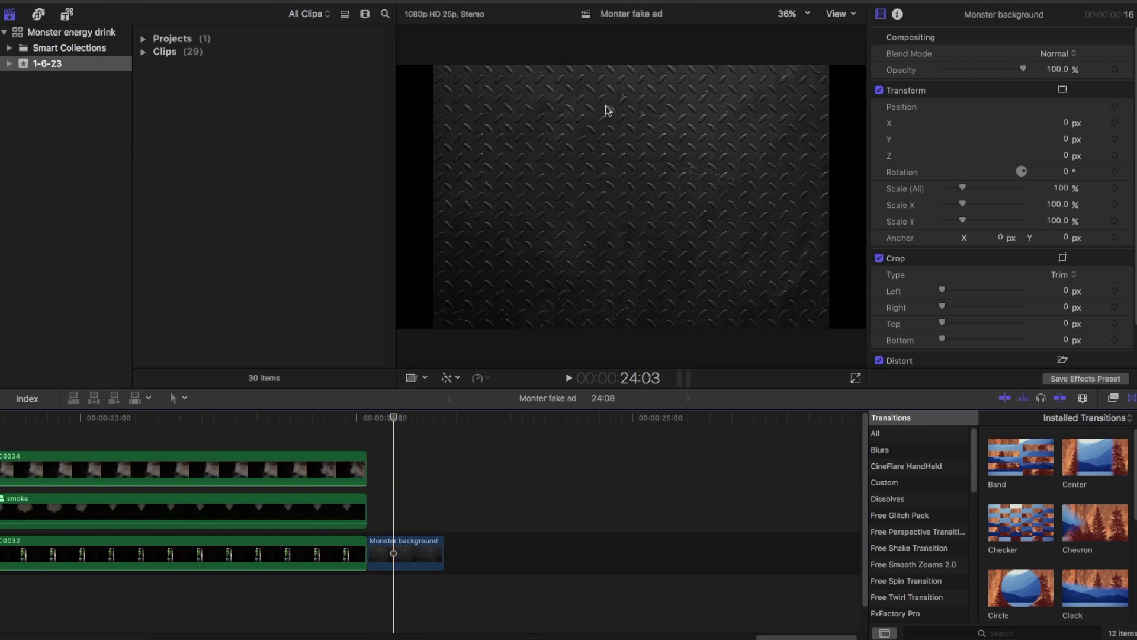
# Step: Lengthen the Monster background clip at its start and move it off the primary storyline to sit above clip C0032
pyautogui.click(409, 471)
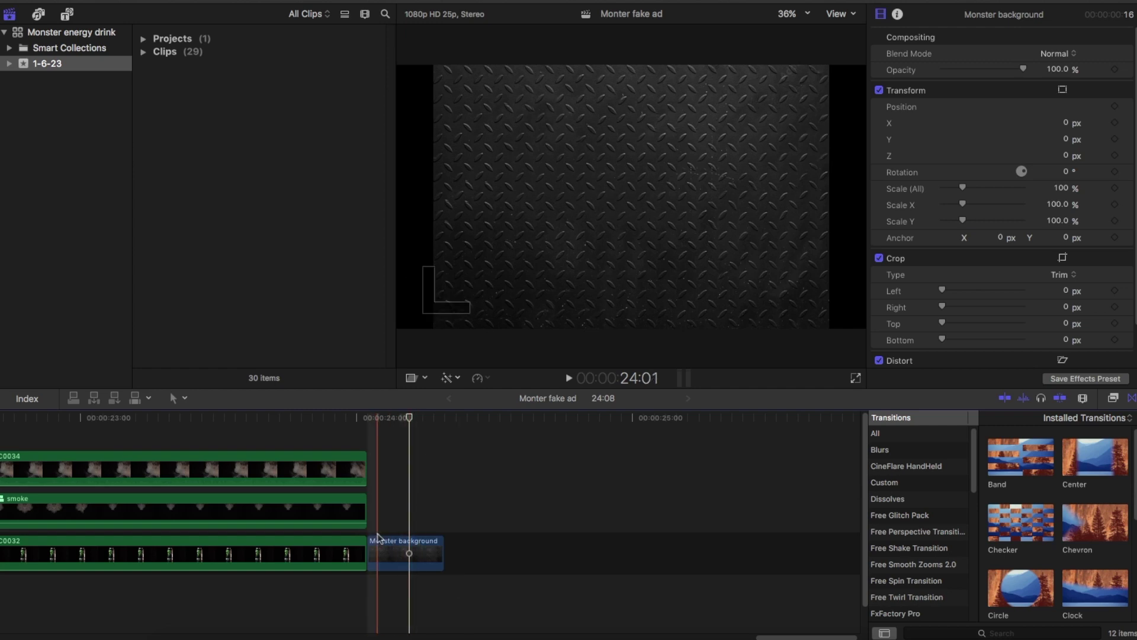
pyautogui.press('super+equal')
pyautogui.press('super+equal')
pyautogui.press('super+minus')
pyautogui.press('super+minus')
pyautogui.press('super+minus')
pyautogui.moveTo(371, 534); pyautogui.dragTo(354, 533)
pyautogui.moveTo(376, 552); pyautogui.dragTo(292, 513)
# Step: Align the Monster background clip with the start of C0032 and extend it to that clip's end, for a 5:00 duration
pyautogui.hscroll(-5, 295, 518)
pyautogui.press('super+minus')
pyautogui.press('super+minus')
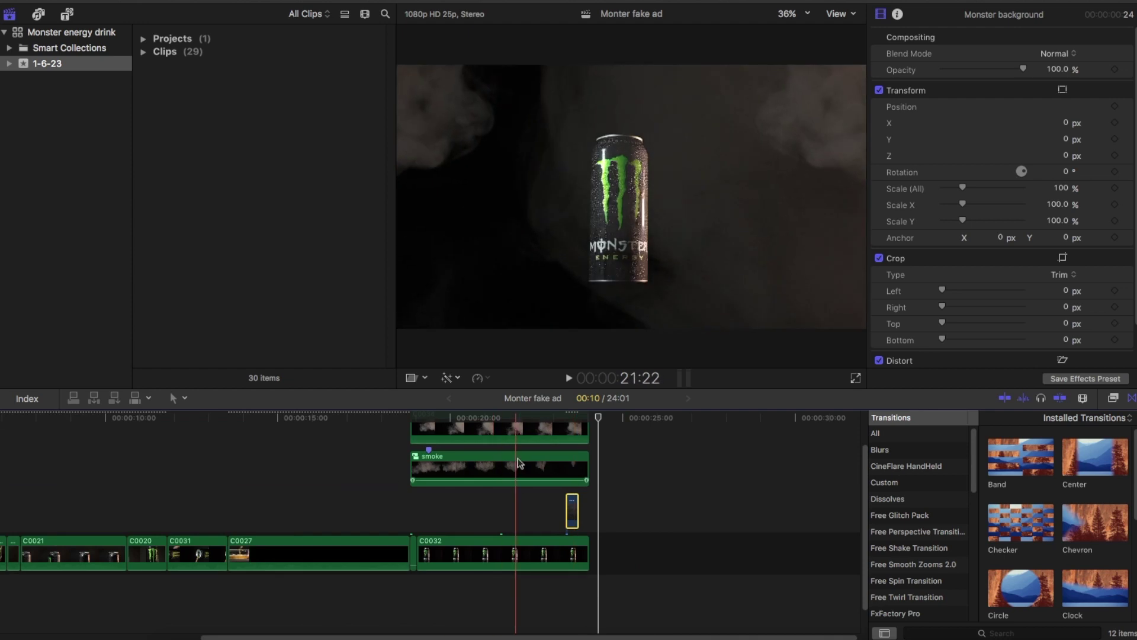
pyautogui.moveTo(572, 510); pyautogui.dragTo(618, 514)
pyautogui.press('super+equal')
pyautogui.press('super+equal')
pyautogui.press('super+equal')
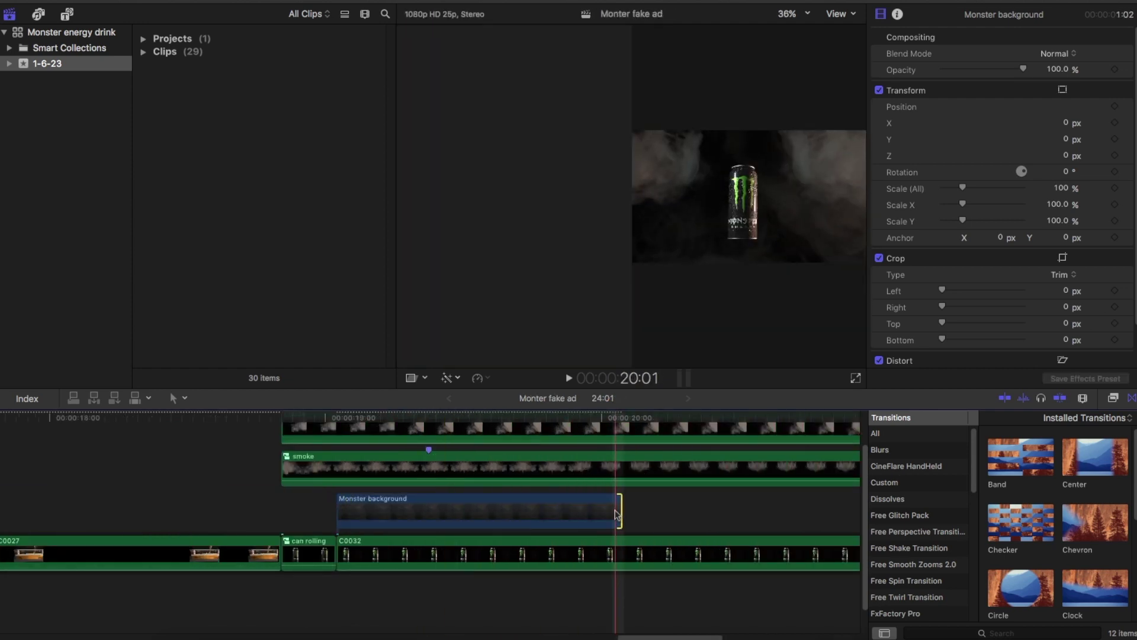
pyautogui.press('super+minus')
pyautogui.press('super+minus')
pyautogui.moveTo(446, 511); pyautogui.dragTo(718, 506)
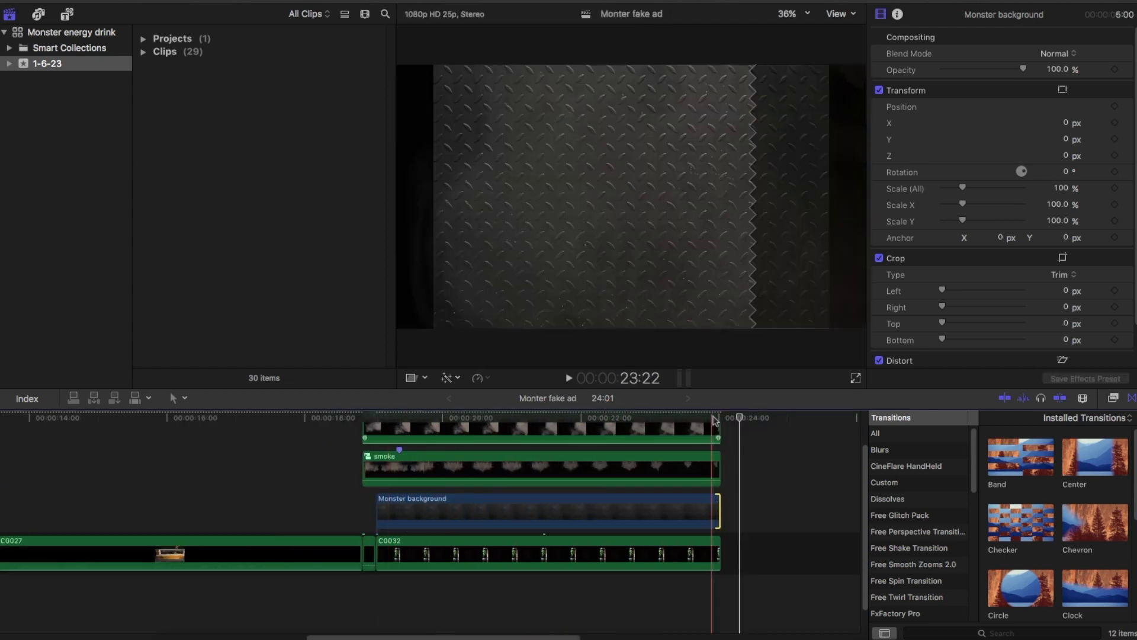
pyautogui.click(446, 494)
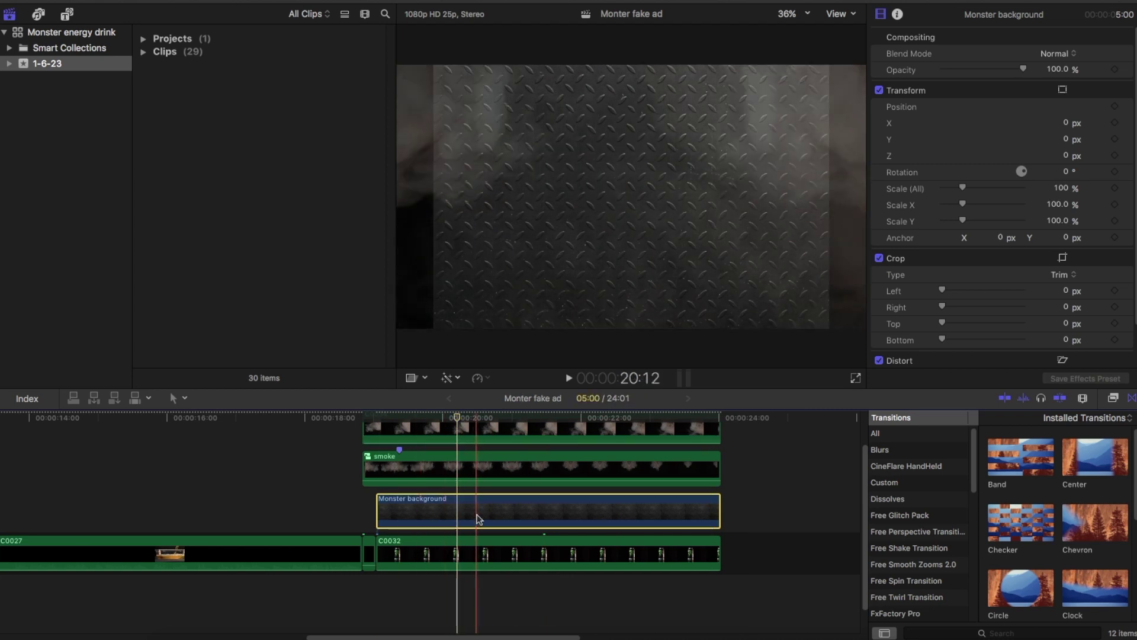
# Step: Set the Monster background clip's blend mode to Color Dodge and outline the can in C0032 with a Bezier Draw Mask feathered to -14
pyautogui.click(1060, 54)
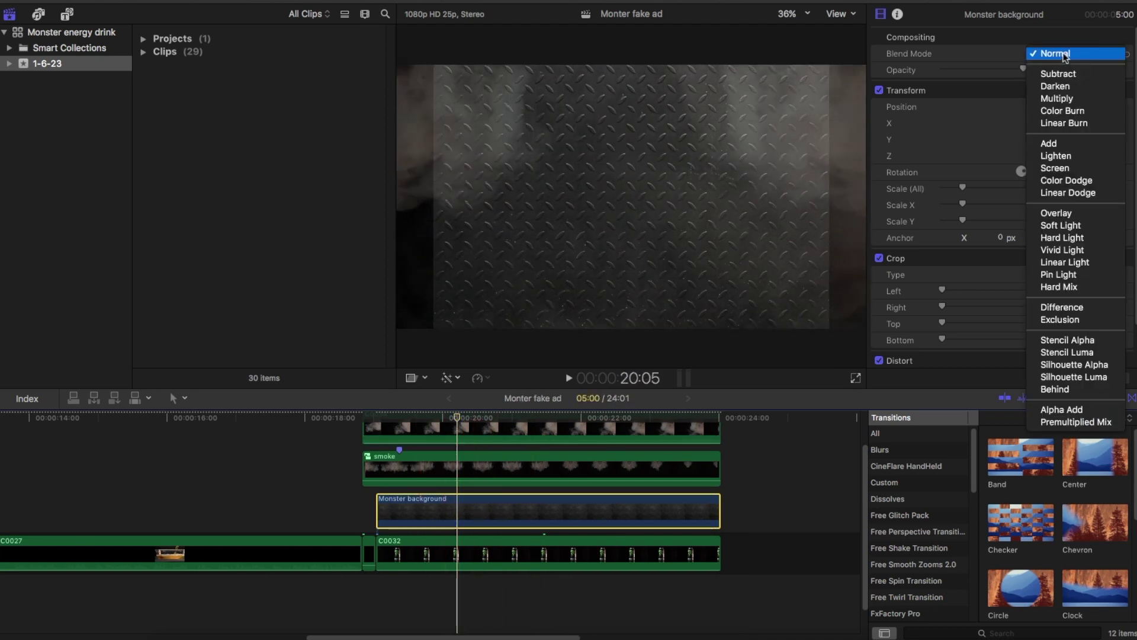
pyautogui.click(1068, 182)
pyautogui.click(604, 266)
pyautogui.click(931, 219)
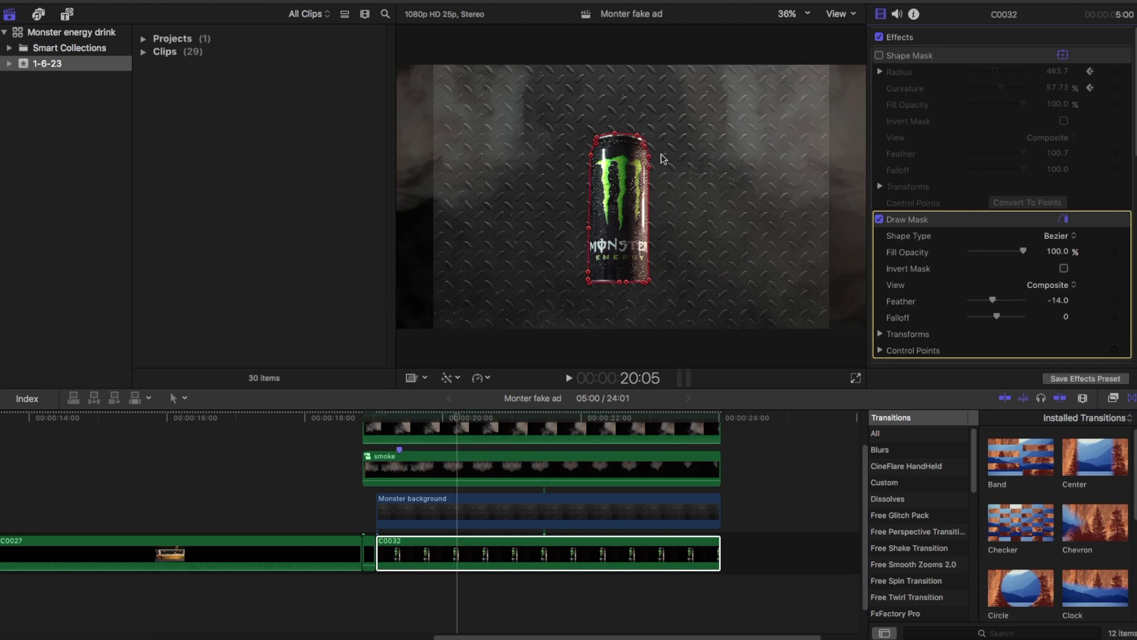
# Step: Scale the Monster background clip to 121% and add a Band transition at its start only
pyautogui.click(432, 509)
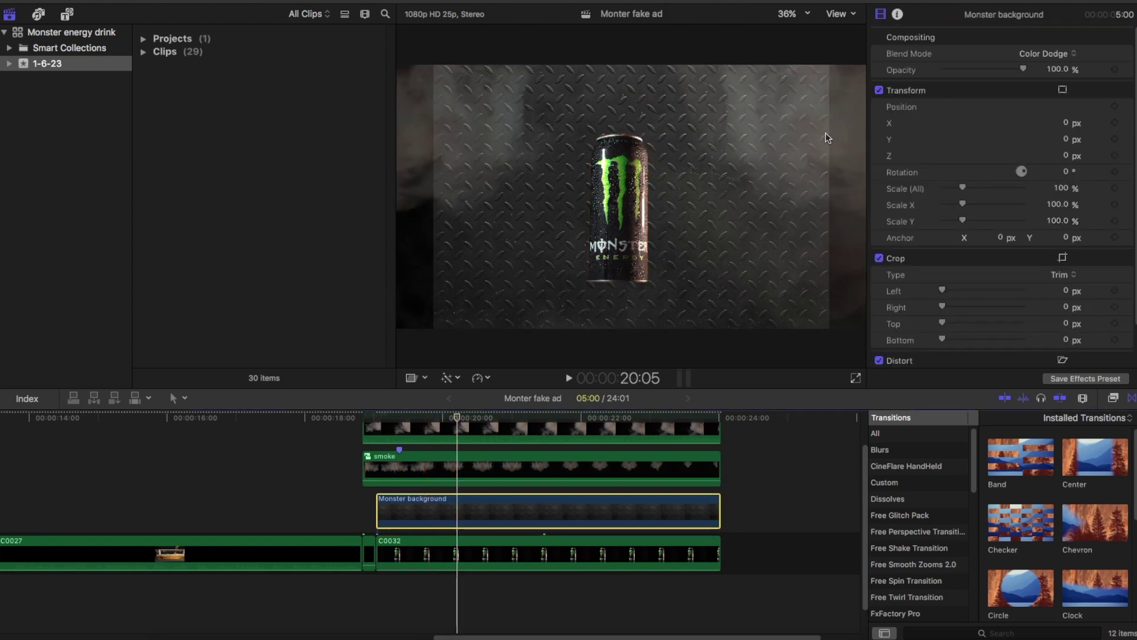
pyautogui.moveTo(964, 187); pyautogui.dragTo(968, 187)
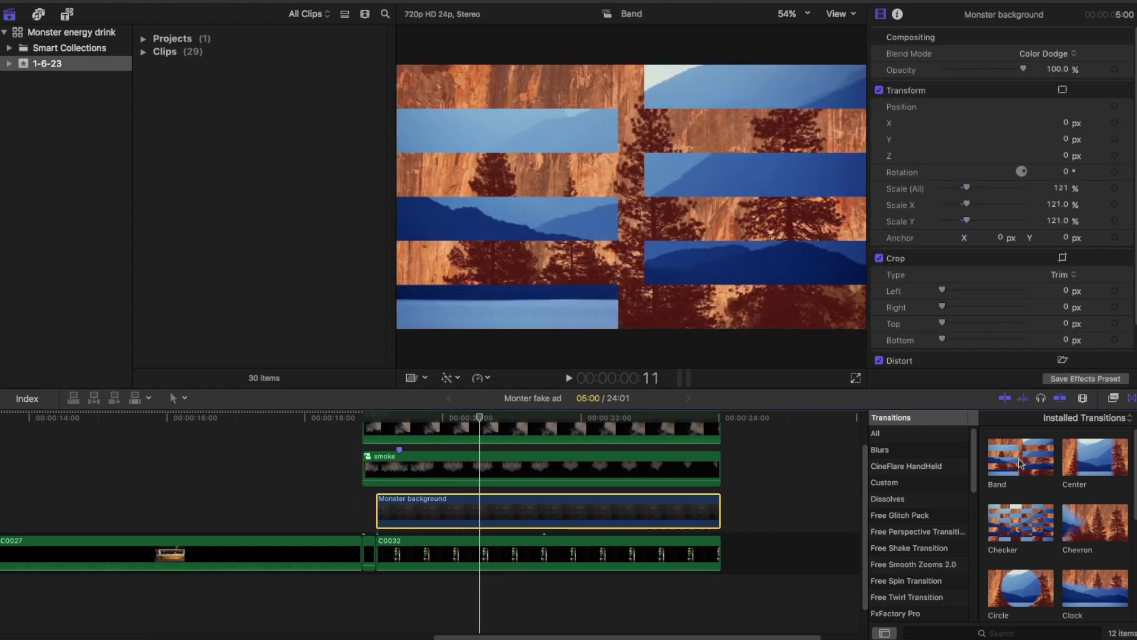
pyautogui.doubleClick(1017, 458)
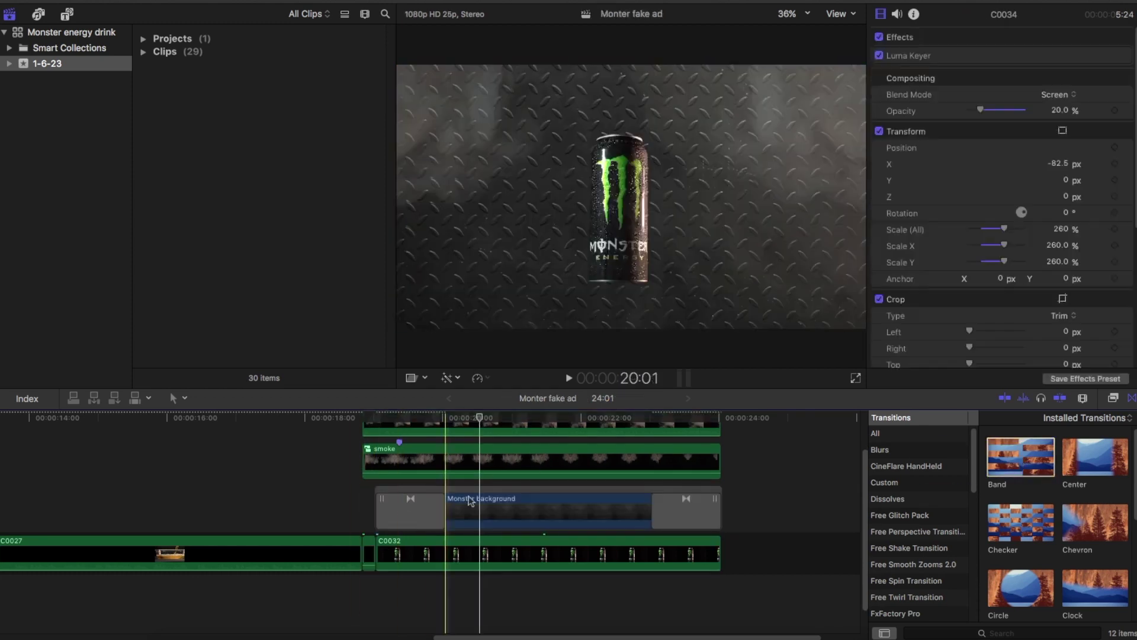
pyautogui.click(679, 513)
pyautogui.press('Delete')
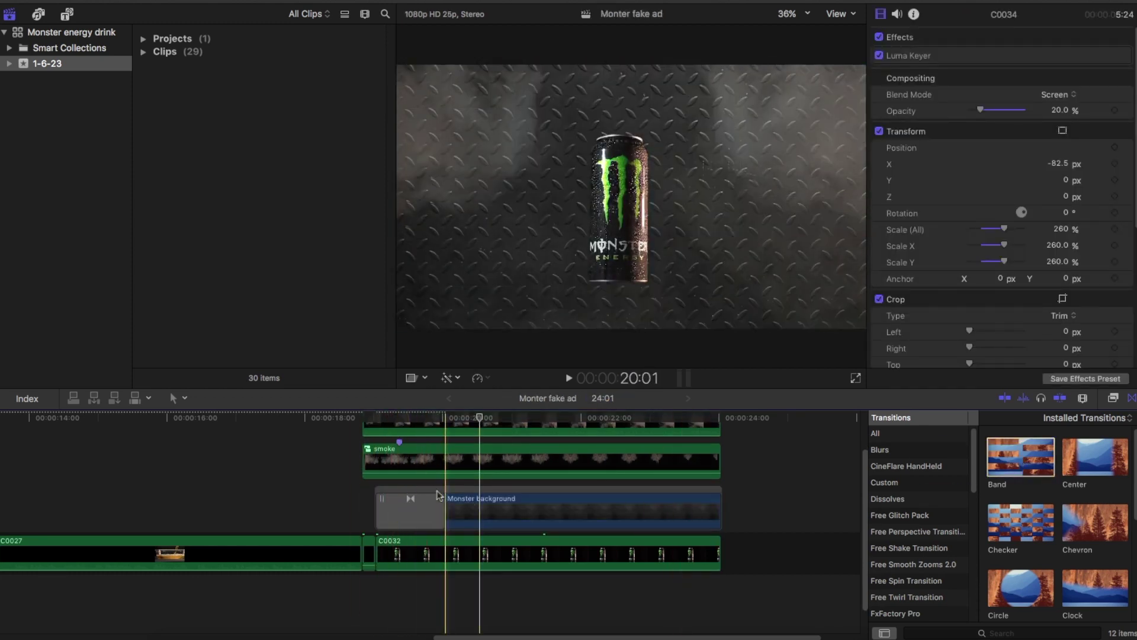
# Step: Shorten the Band transition at the start of the Monster background clip to a few frames and play it back
pyautogui.press('super+equal')
pyautogui.press('super+equal')
pyautogui.press('super+equal')
pyautogui.moveTo(763, 514); pyautogui.dragTo(322, 507)
pyautogui.moveTo(244, 492); pyautogui.dragTo(224, 493)
pyautogui.press('space')
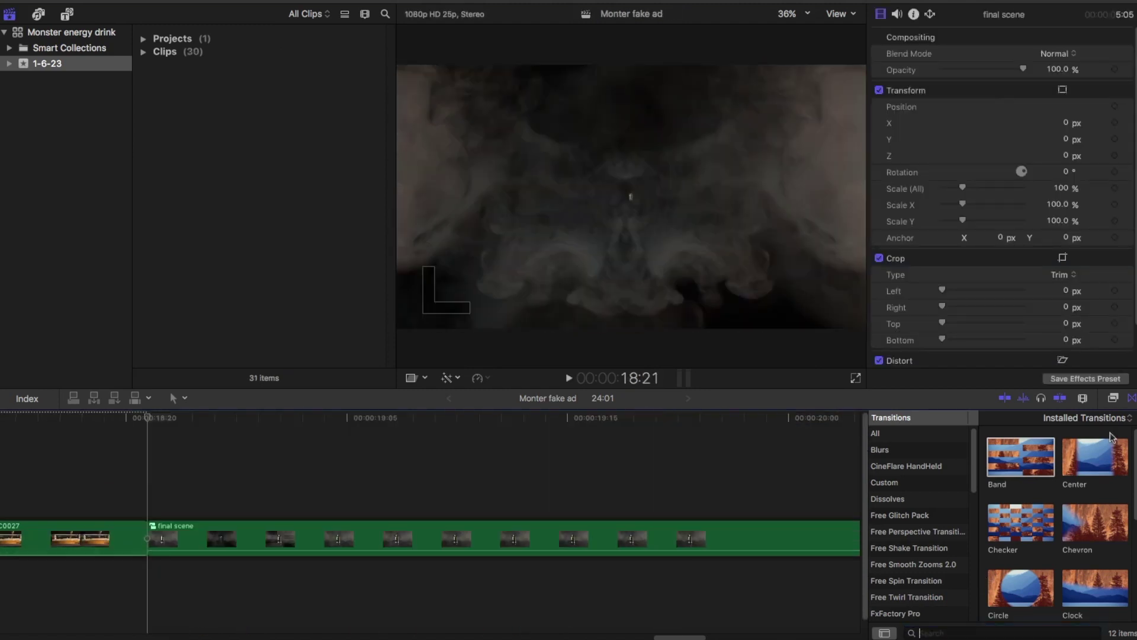
# Step: Find the Earthquake effect, apply it to the final scene compound clip and preview the shake
pyautogui.press('super+5')
pyautogui.write('earth')
pyautogui.moveTo(1035, 468); pyautogui.dragTo(251, 543)
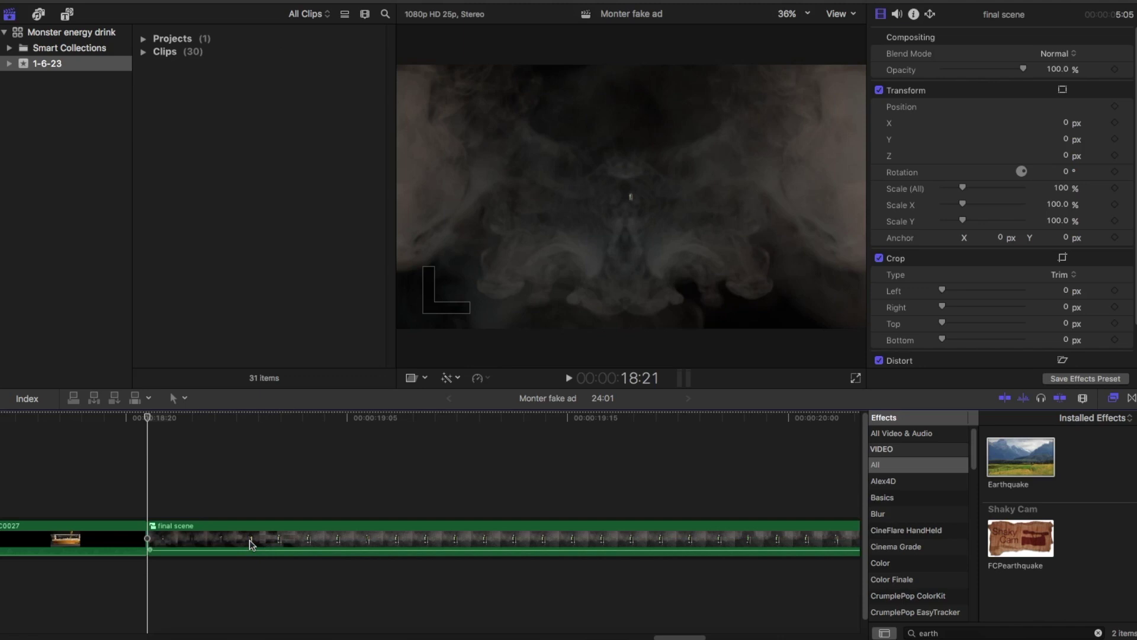
pyautogui.press('space')
pyautogui.press('space')
# Step: Keyframe the Earthquake Amount on the final scene to fall from 26.23 at its start to 0 shortly after, and play it back
pyautogui.press('super+minus')
pyautogui.press('super+minus')
pyautogui.press('super+minus')
pyautogui.hscroll(3, 498, 488)
pyautogui.moveTo(951, 72); pyautogui.dragTo(927, 78)
pyautogui.press('super+equal')
pyautogui.press('super+equal')
pyautogui.click(438, 492)
pyautogui.click(1114, 71)
pyautogui.press('Right')
pyautogui.press('Right')
pyautogui.press('Right')
pyautogui.press('Right')
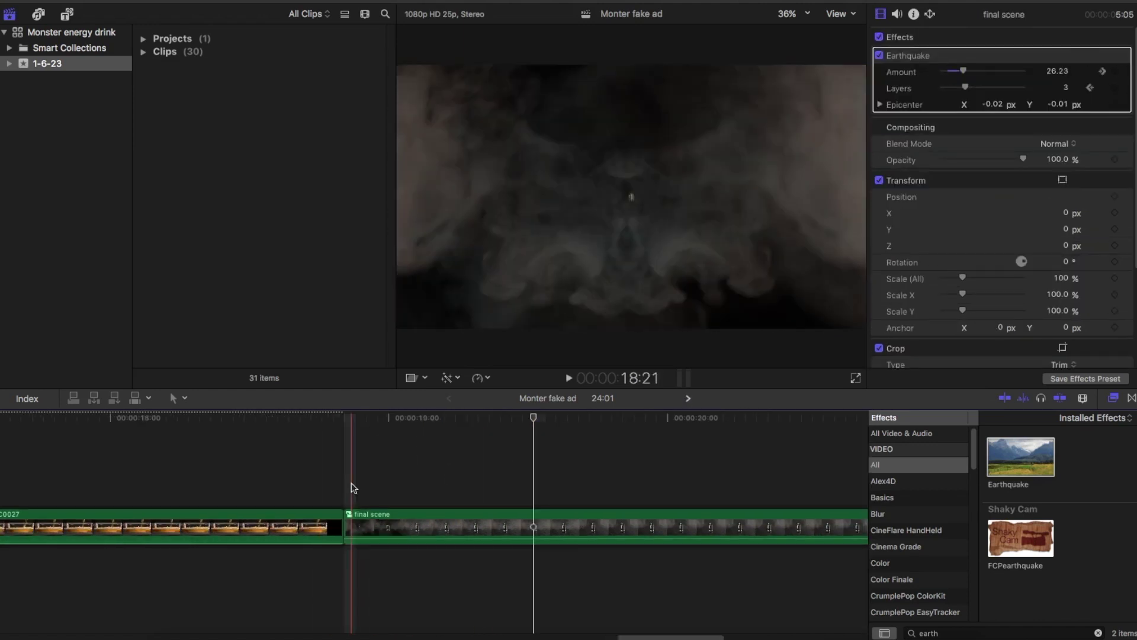
pyautogui.press('space')
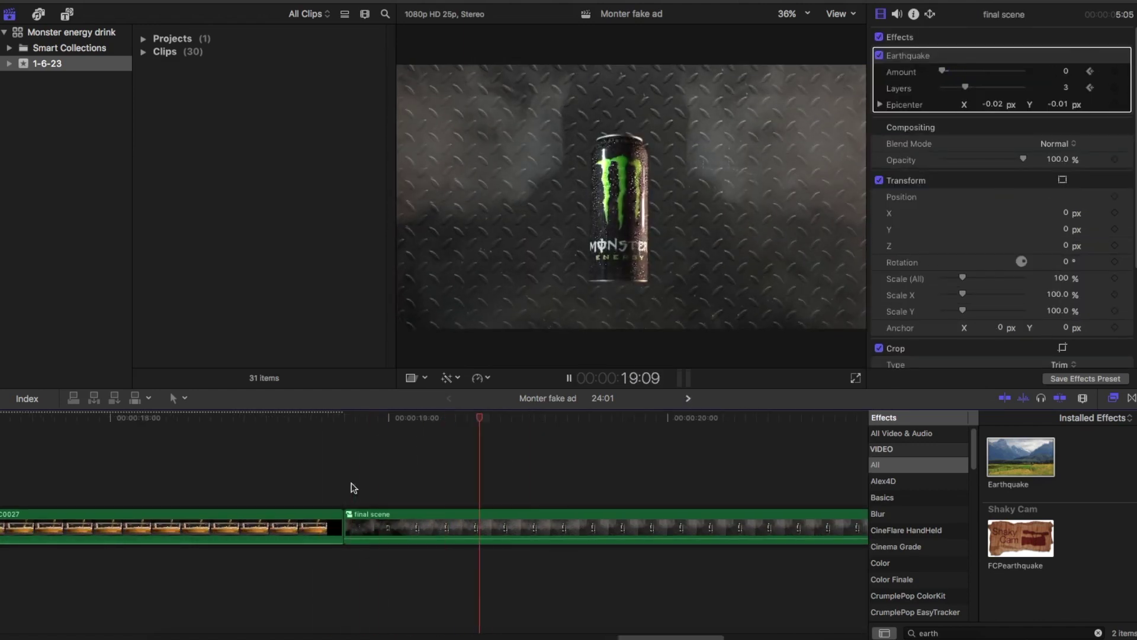
# Step: Duplicate C0032 inside the final scene and blacken the copy with color corrections, setting Shadows and Midtones exposure to -100%
pyautogui.click(120, 543)
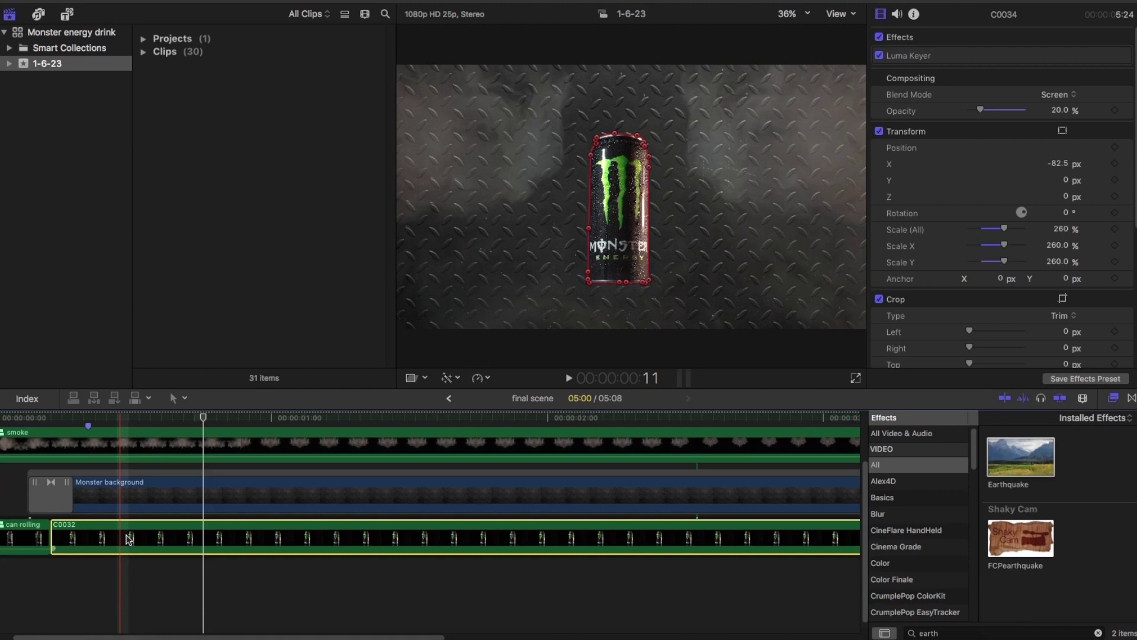
pyautogui.moveTo(129, 539); pyautogui.dragTo(131, 509)
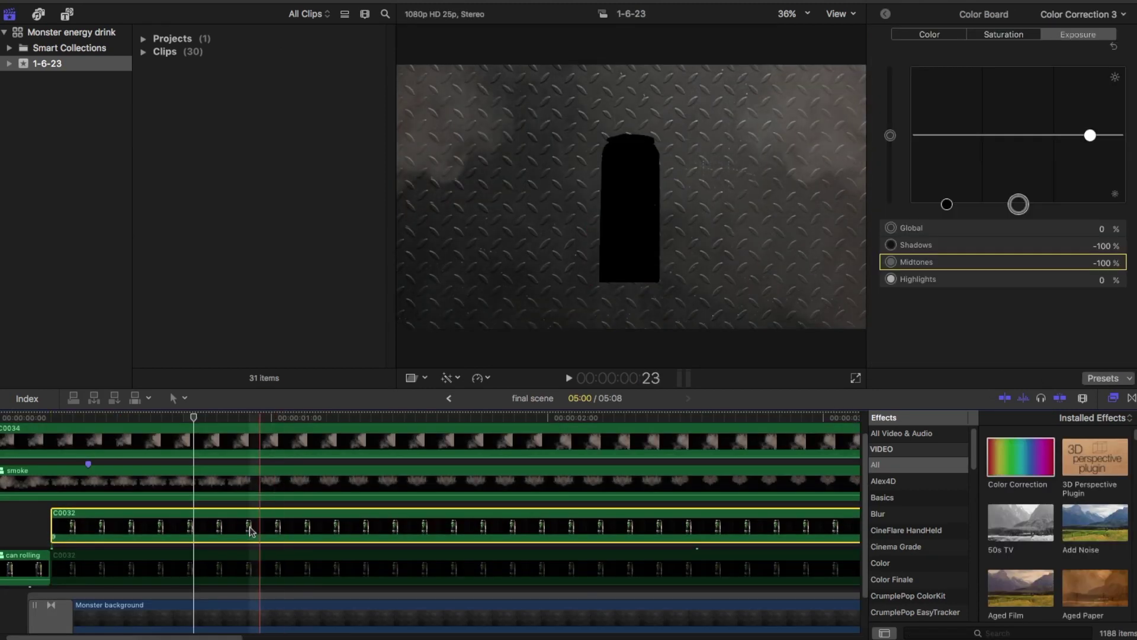
pyautogui.click(885, 15)
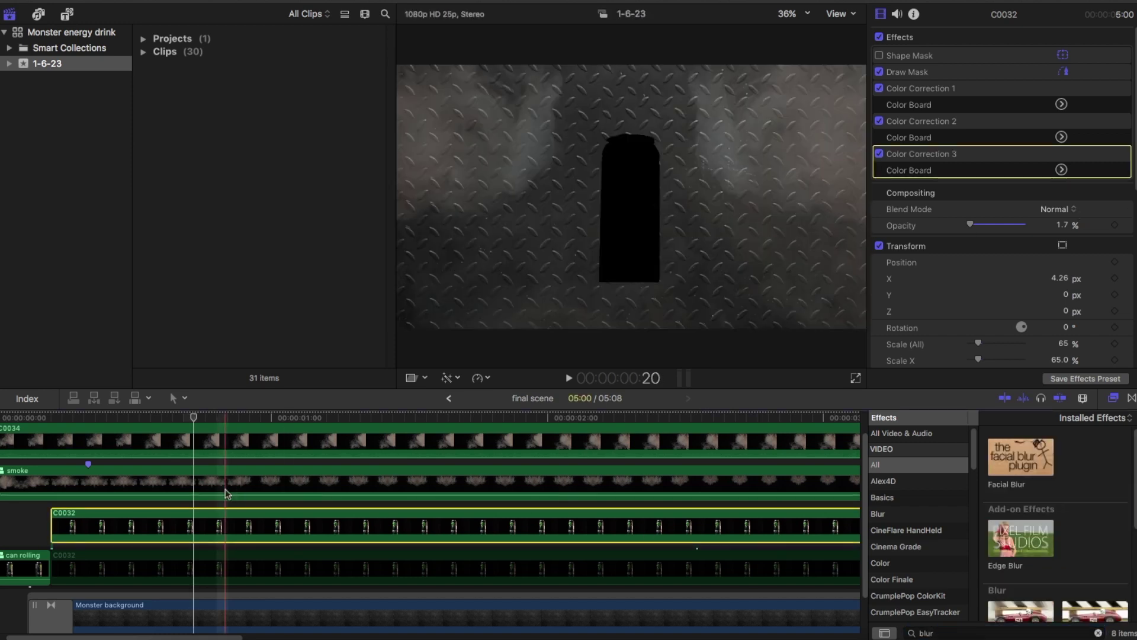
# Step: Apply Edge Blur to the blackened C0032 copy and place it beneath the original can clip as a shadow
pyautogui.moveTo(1021, 537); pyautogui.dragTo(640, 521)
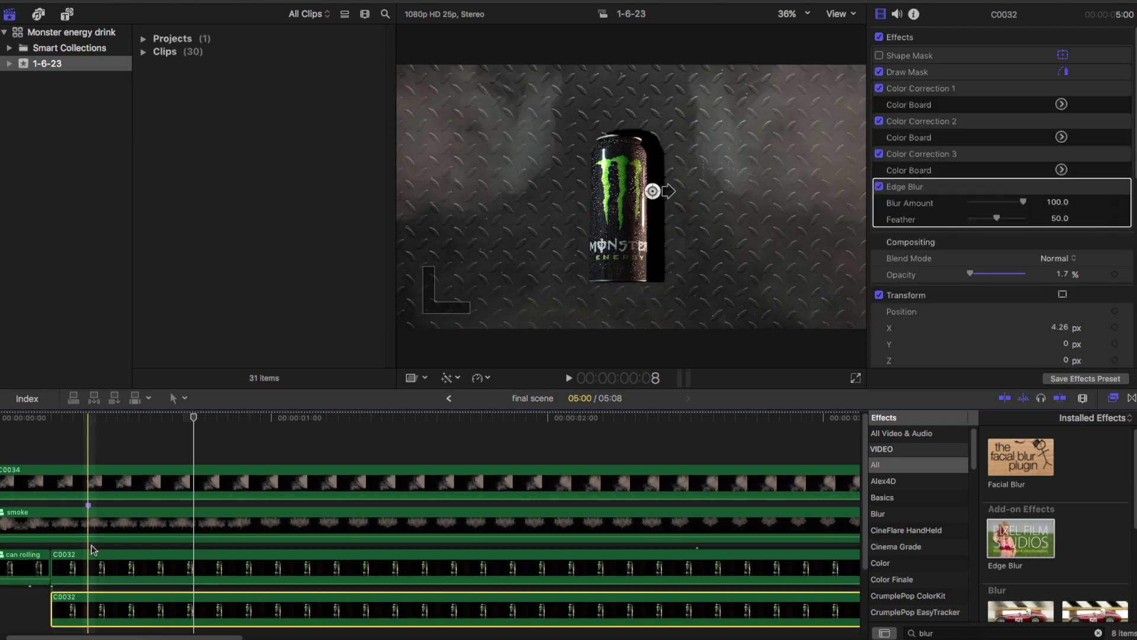
pyautogui.scroll(-2, 91, 550)
pyautogui.scroll(-3, 94, 551)
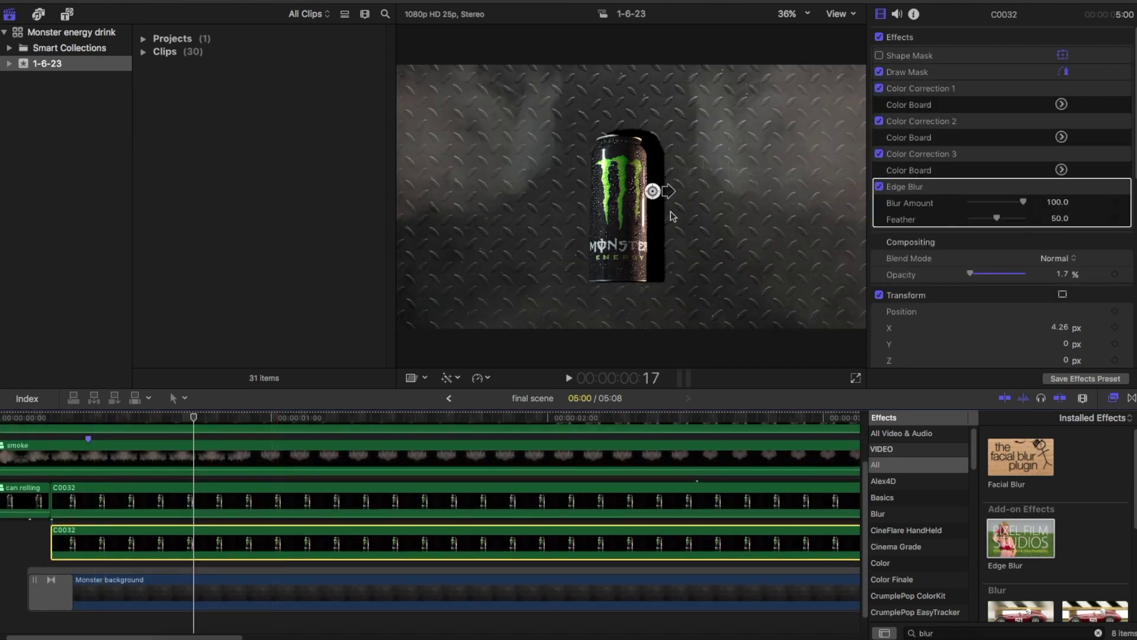
pyautogui.scroll(-2, 978, 205)
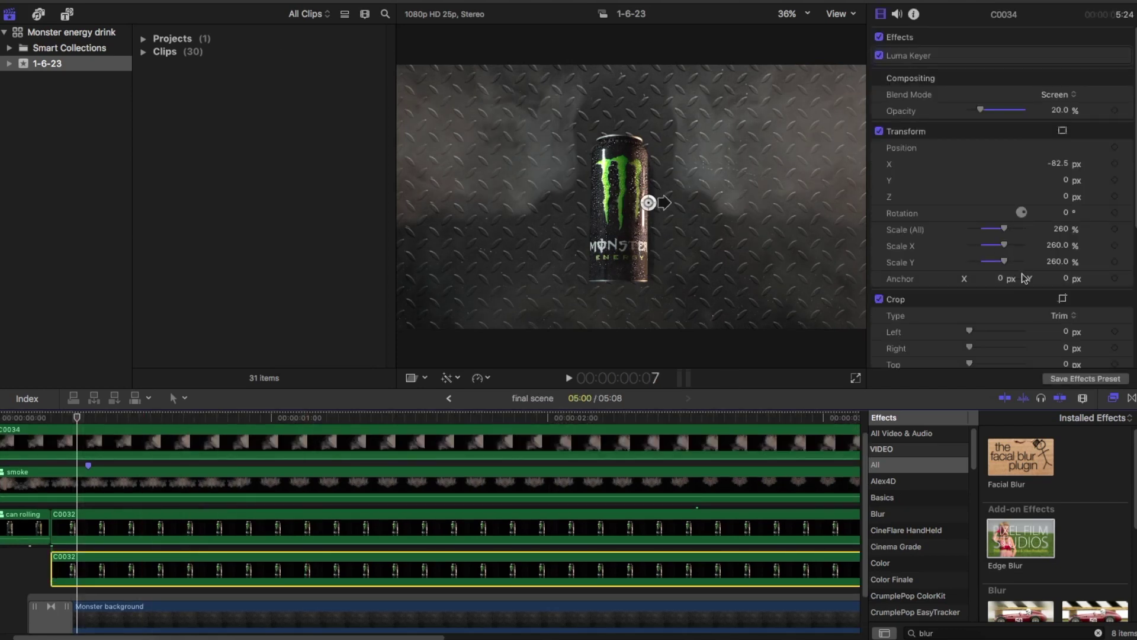
pyautogui.scroll(-2, 1029, 291)
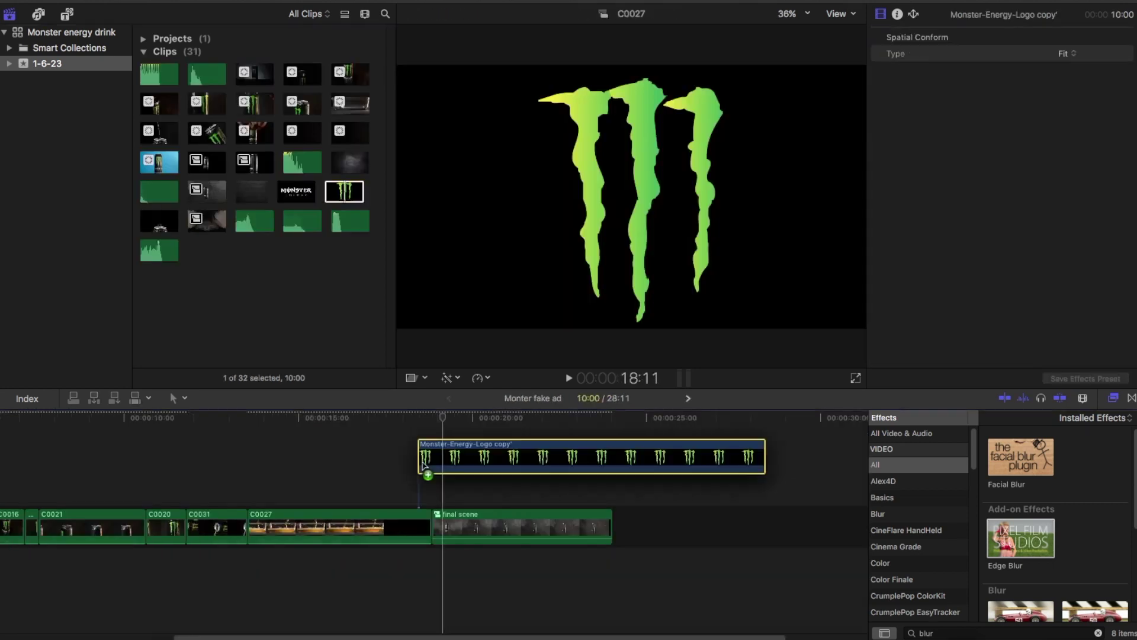
# Step: Place the claw logo above the final scene from 19:14 at X -61.38 px, Y 16 px, and keyframe its scale at 42%
pyautogui.moveTo(426, 474); pyautogui.dragTo(449, 473)
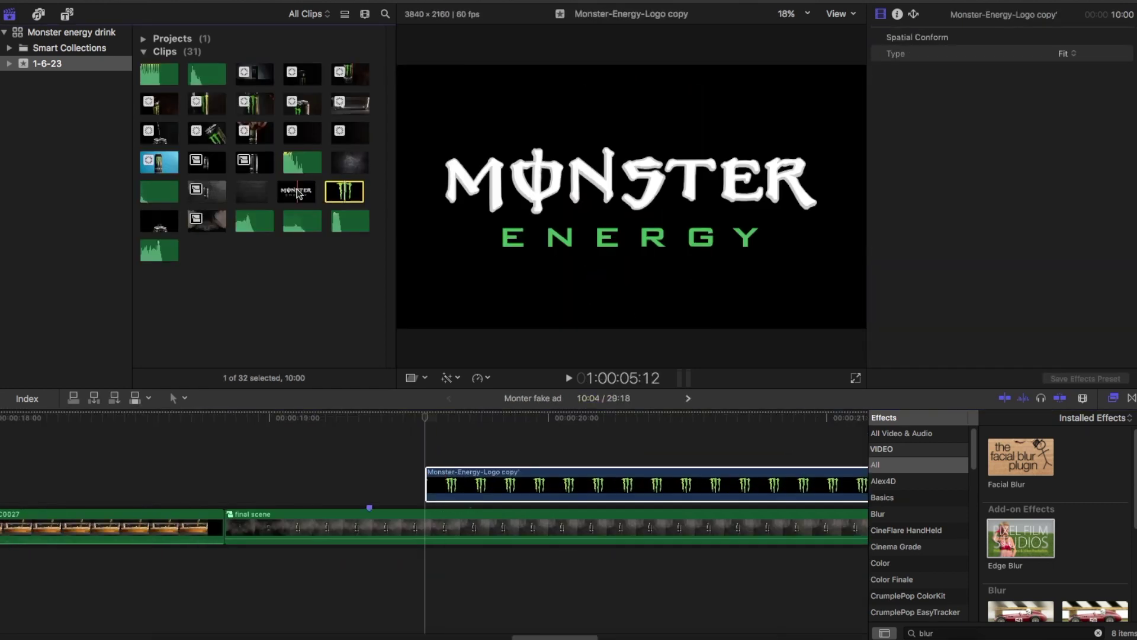
pyautogui.click(297, 191)
pyautogui.click(1113, 188)
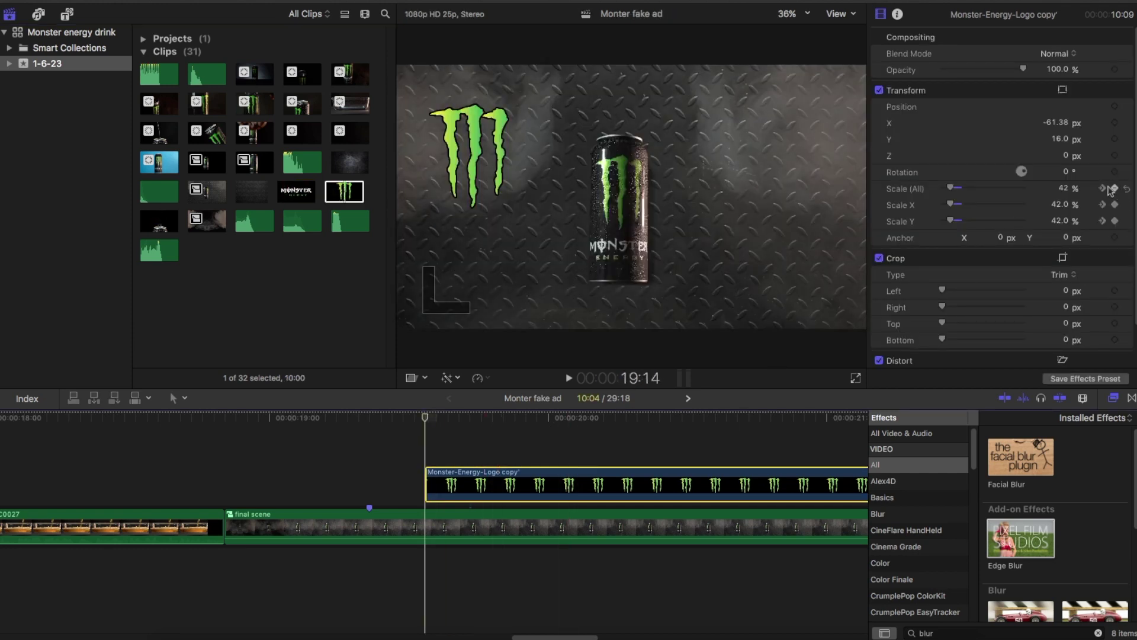
# Step: Animate the claw logo's scale from 400% at 19:14 down to 42% at 19:18
pyautogui.click(1104, 187)
pyautogui.press('Left')
pyautogui.press('Left')
pyautogui.press('Left')
pyautogui.press('Left')
pyautogui.press('Right')
pyautogui.press('Right')
pyautogui.press('Right')
pyautogui.press('Right')
pyautogui.press('Right')
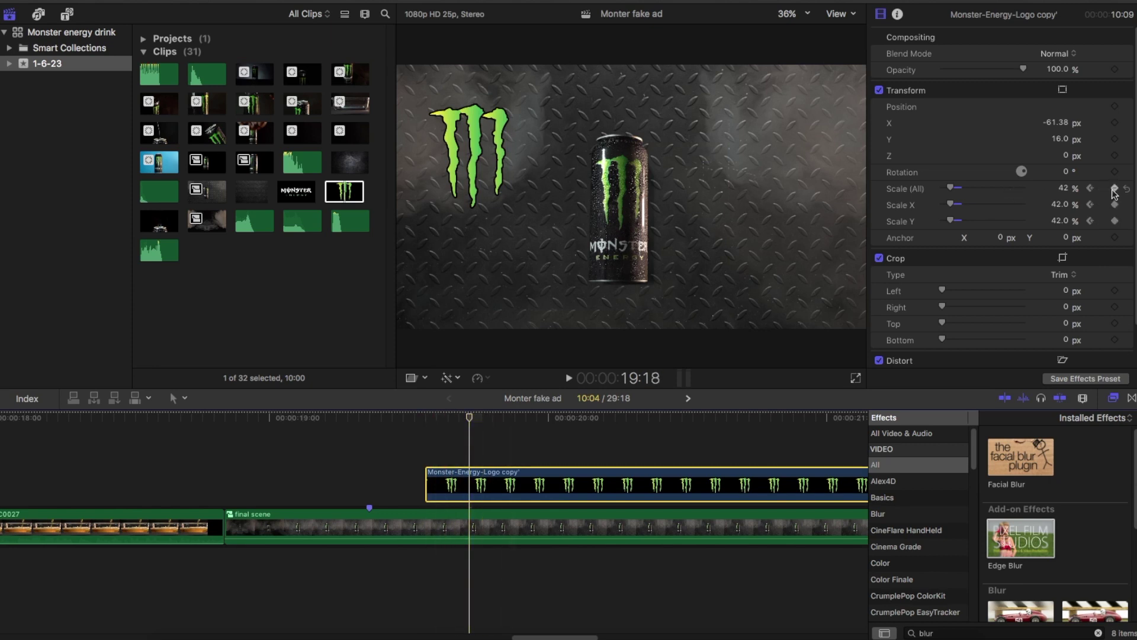
pyautogui.click(1090, 188)
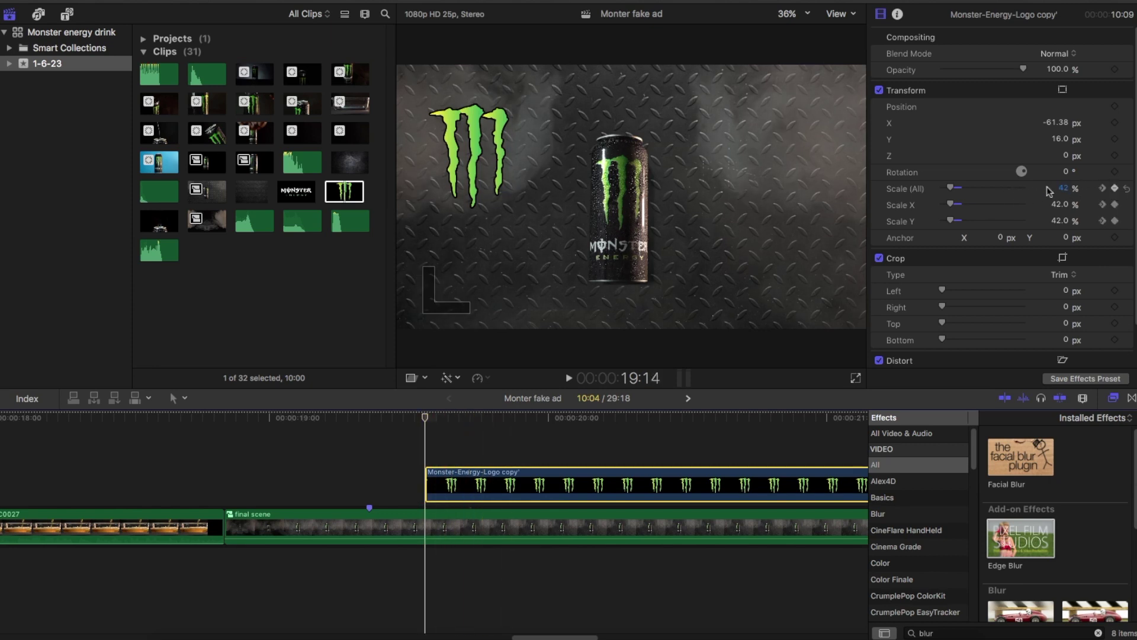
pyautogui.moveTo(960, 192); pyautogui.dragTo(1043, 192)
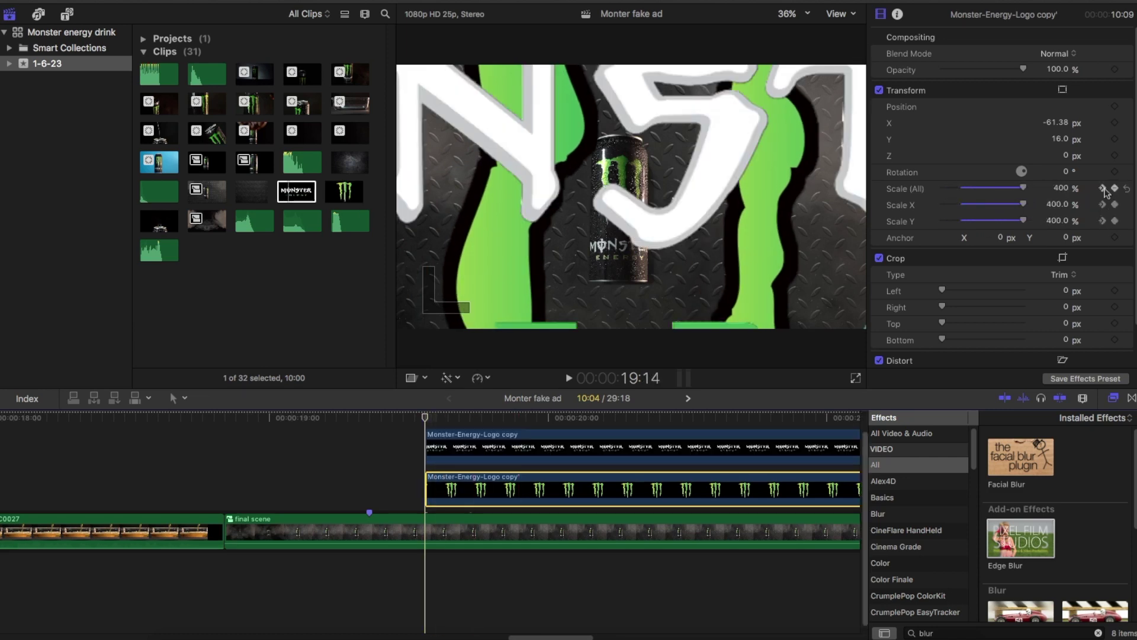
# Step: Animate the Monster Energy wordmark's scale from 400% at 19:14 to fit below the claw logo at 19:18, and play it back
pyautogui.click(1103, 188)
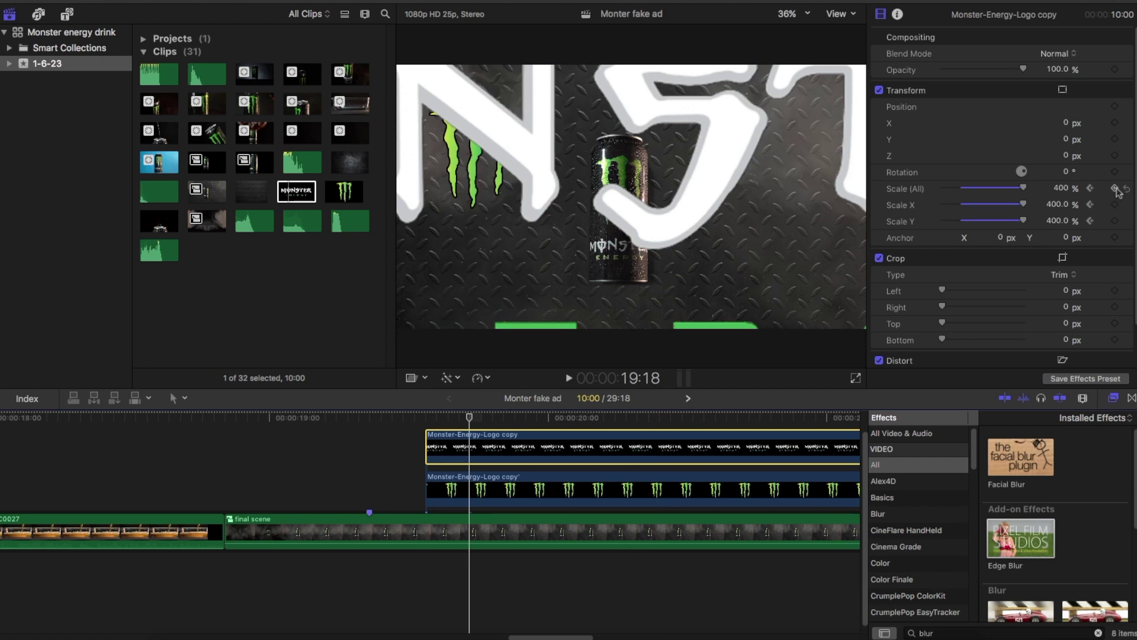
pyautogui.moveTo(1025, 187); pyautogui.dragTo(985, 188)
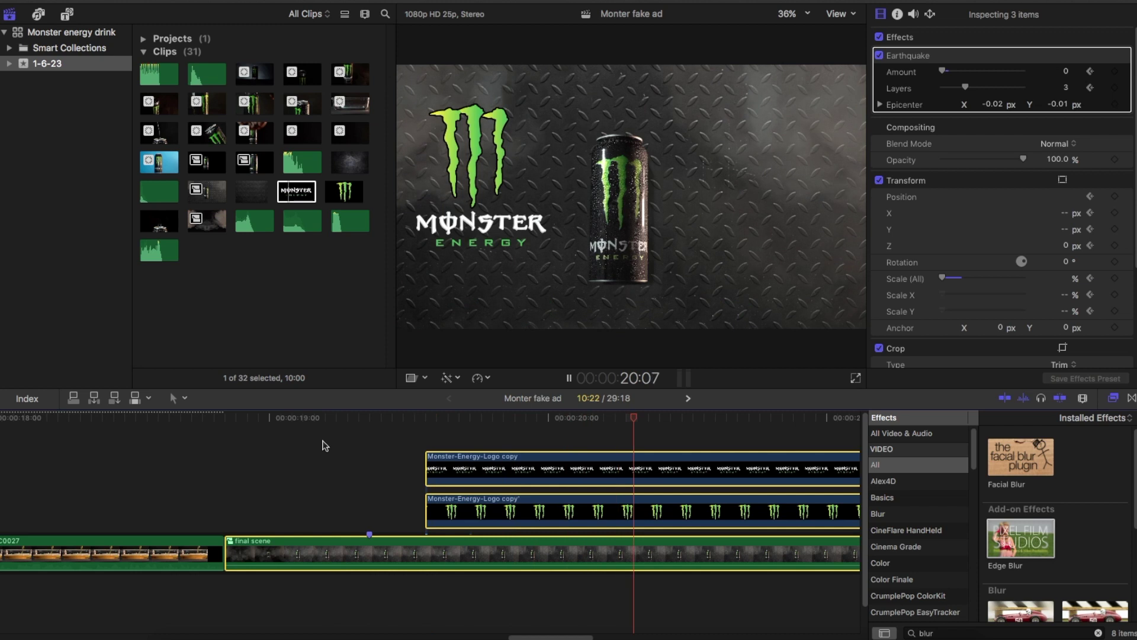
pyautogui.press('space')
pyautogui.hscroll(6, 483, 453)
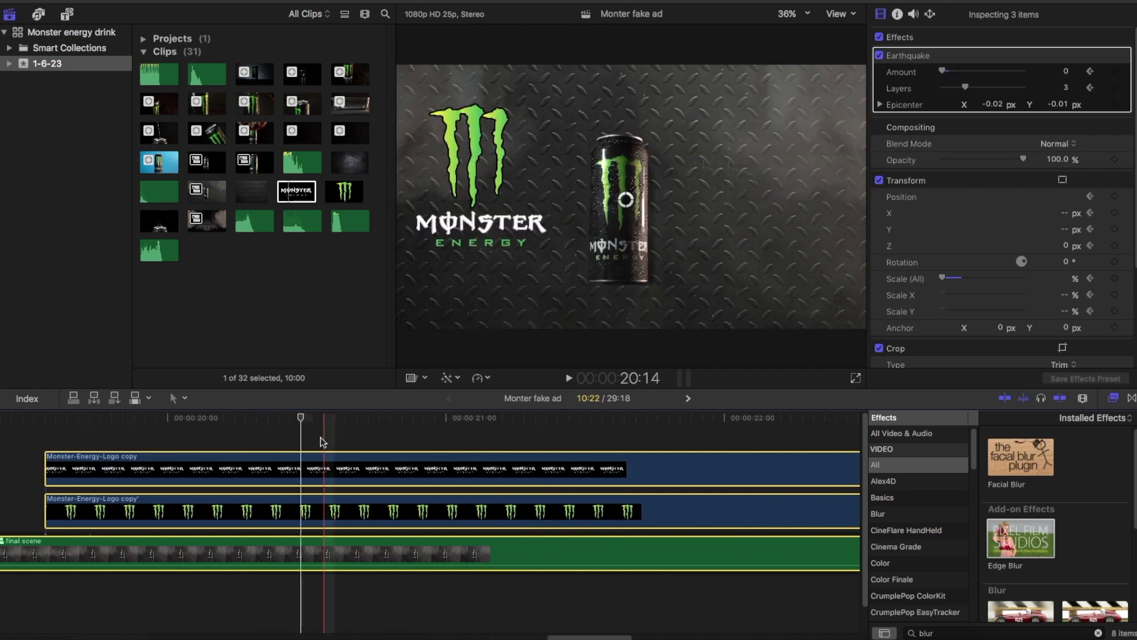
# Step: Add a Custom title above the logos reading "Unleash The Beast" in the Octin spray-paint font at size 166, beside the can
pyautogui.moveTo(239, 301); pyautogui.dragTo(312, 437)
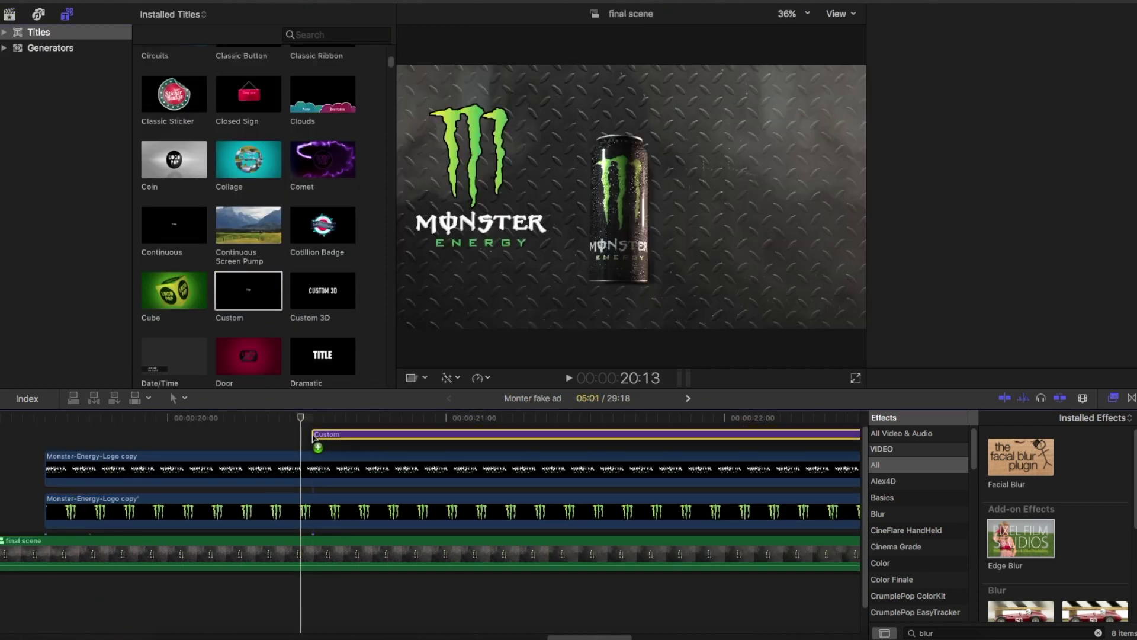
pyautogui.doubleClick(343, 435)
pyautogui.write('U')
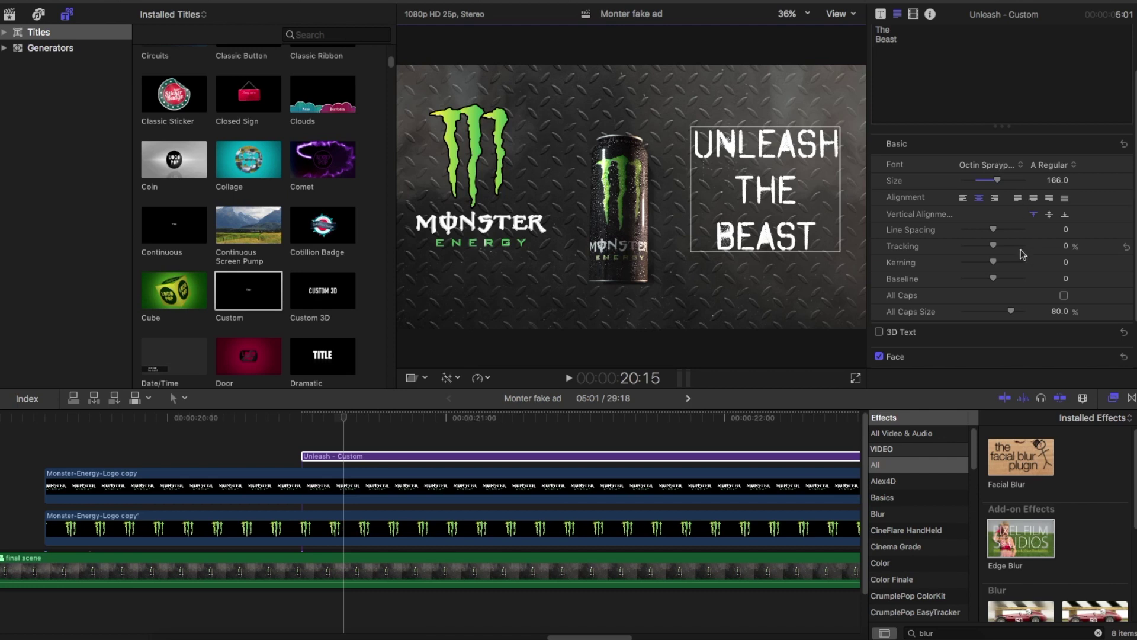
# Step: Fill the title's face with a gradient whose first color is sampled from the claw logo's yellow-green, and play it back
pyautogui.scroll(-5, 1023, 254)
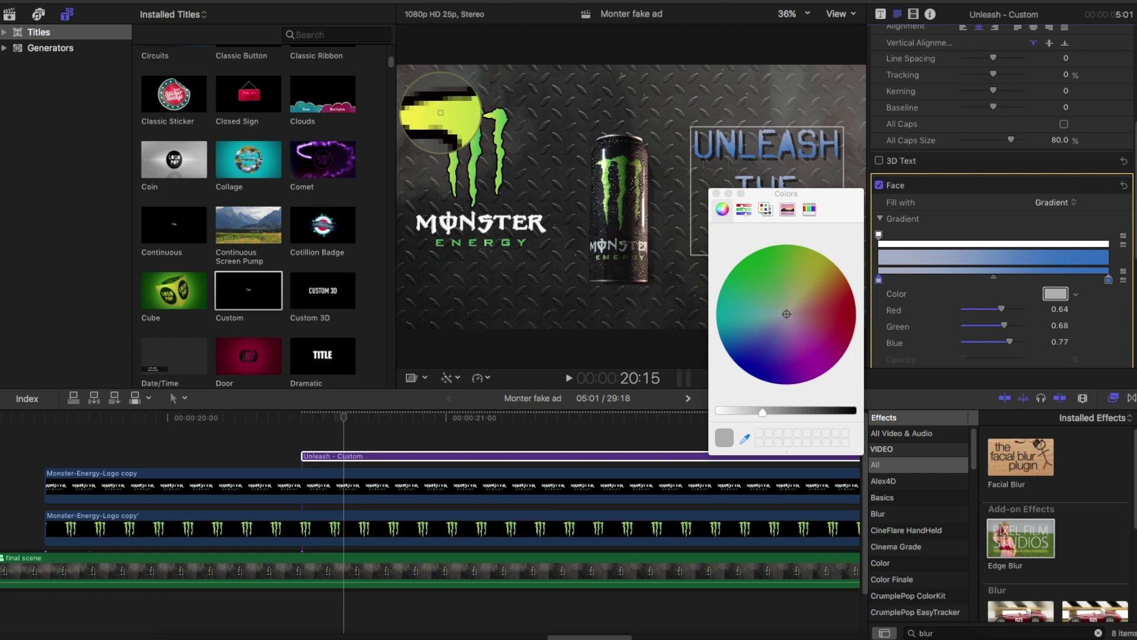
pyautogui.click(440, 113)
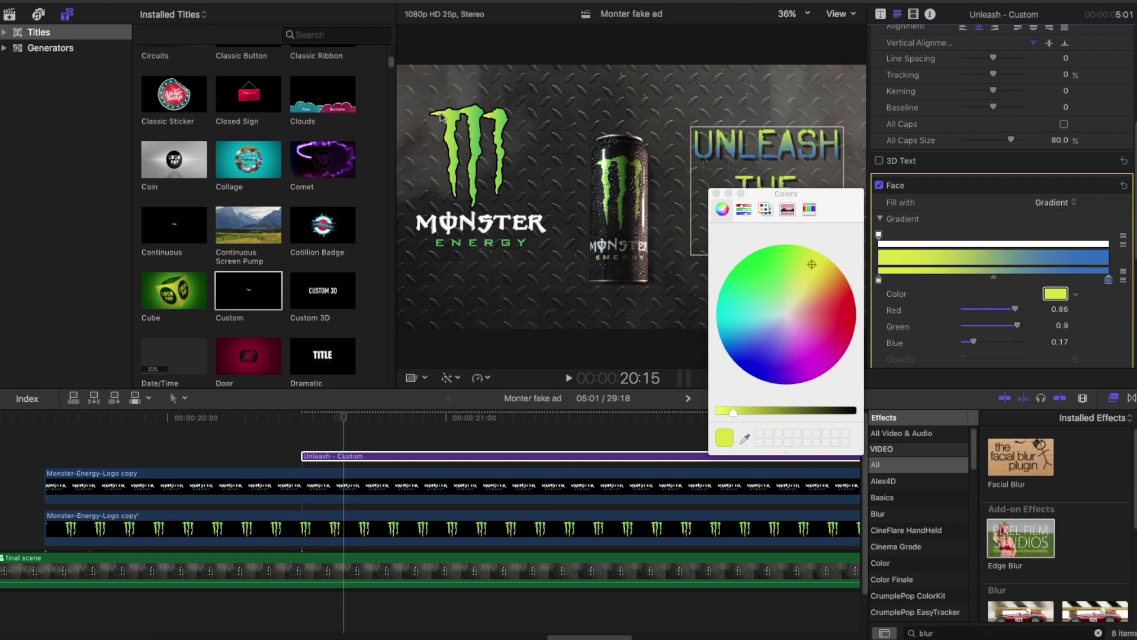
pyautogui.click(718, 194)
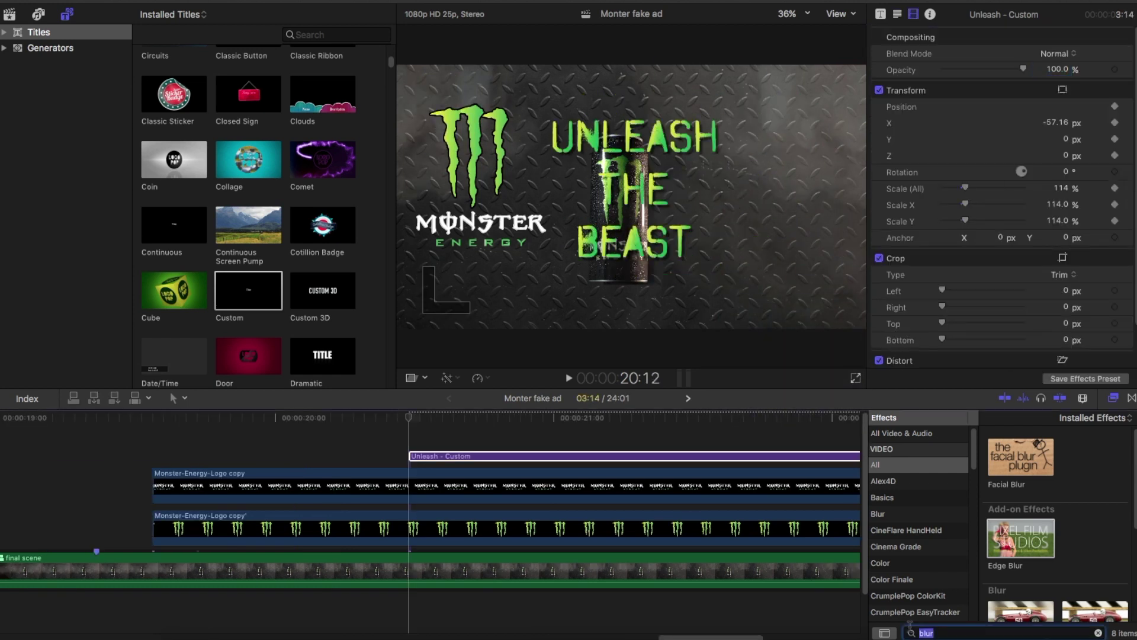
pyautogui.press('space')
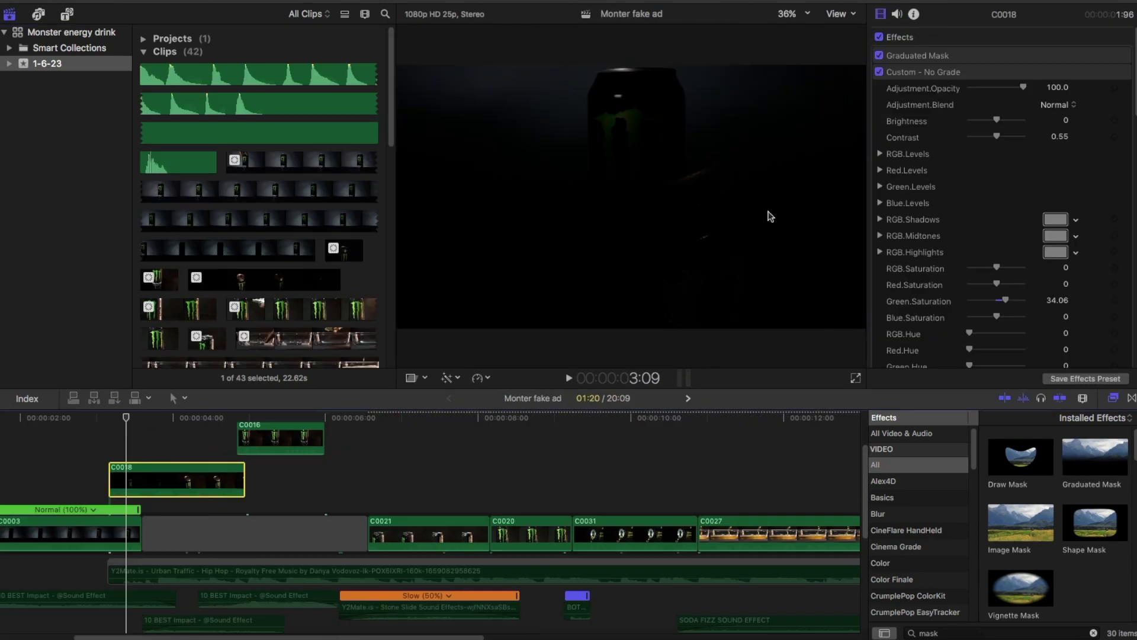
# Step: Zoom the viewer out to 6.25% and examine the Graduated Mask handles on clip C0018 where it overlaps C0003
pyautogui.click(794, 19)
pyautogui.click(795, 20)
pyautogui.click(794, 20)
pyautogui.click(794, 46)
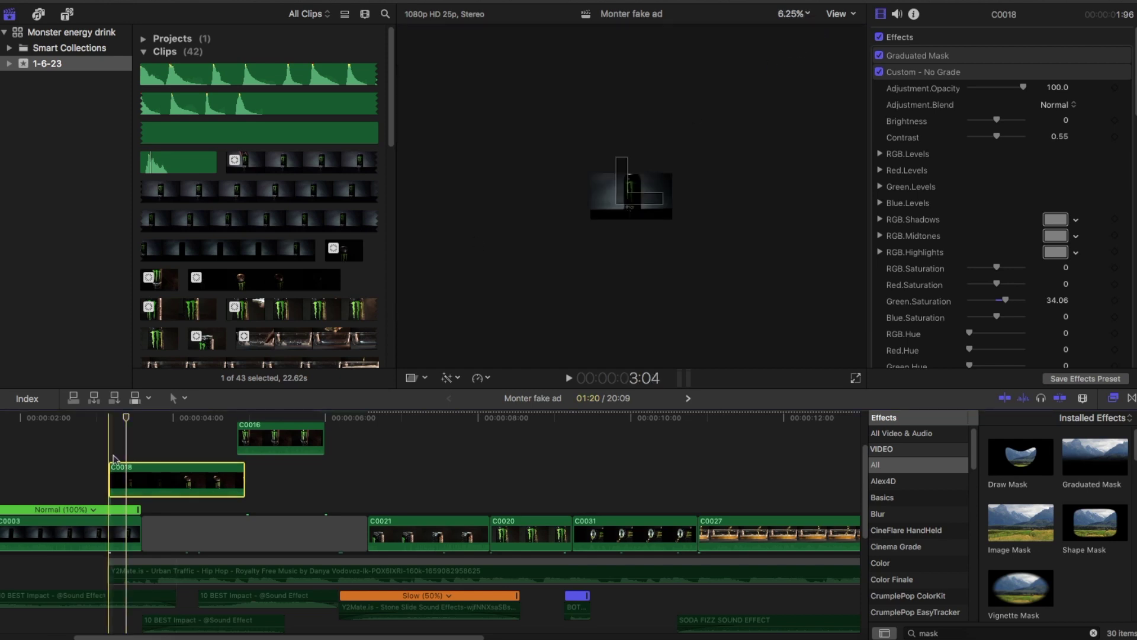
pyautogui.click(100, 443)
pyautogui.click(127, 517)
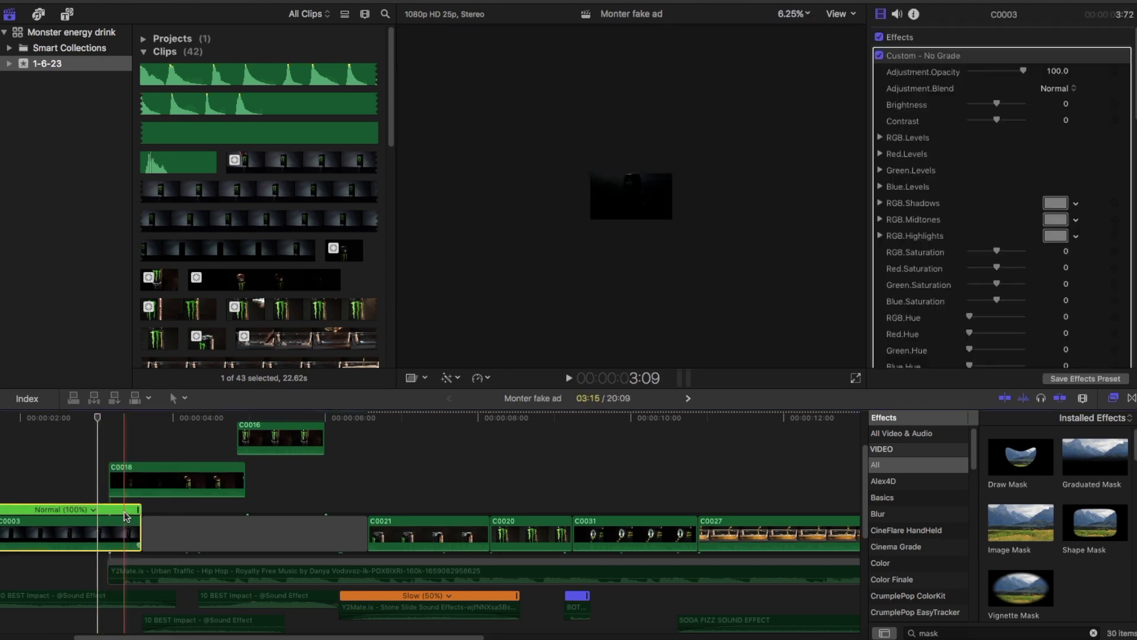
pyautogui.click(127, 443)
pyautogui.click(125, 471)
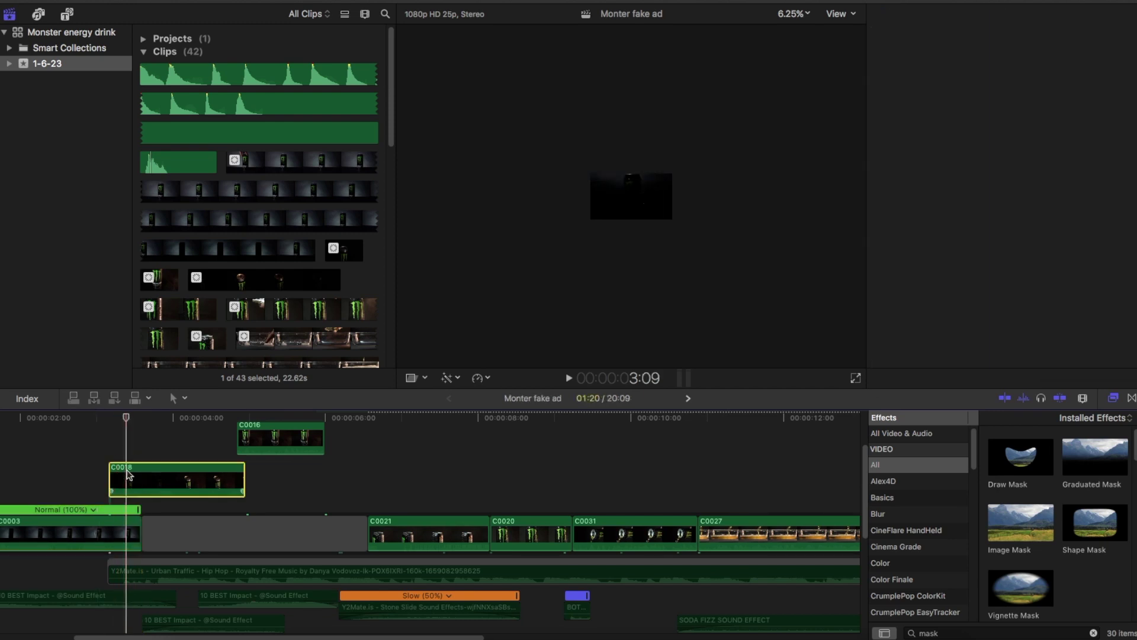
pyautogui.scroll(1, 126, 440)
pyautogui.click(114, 448)
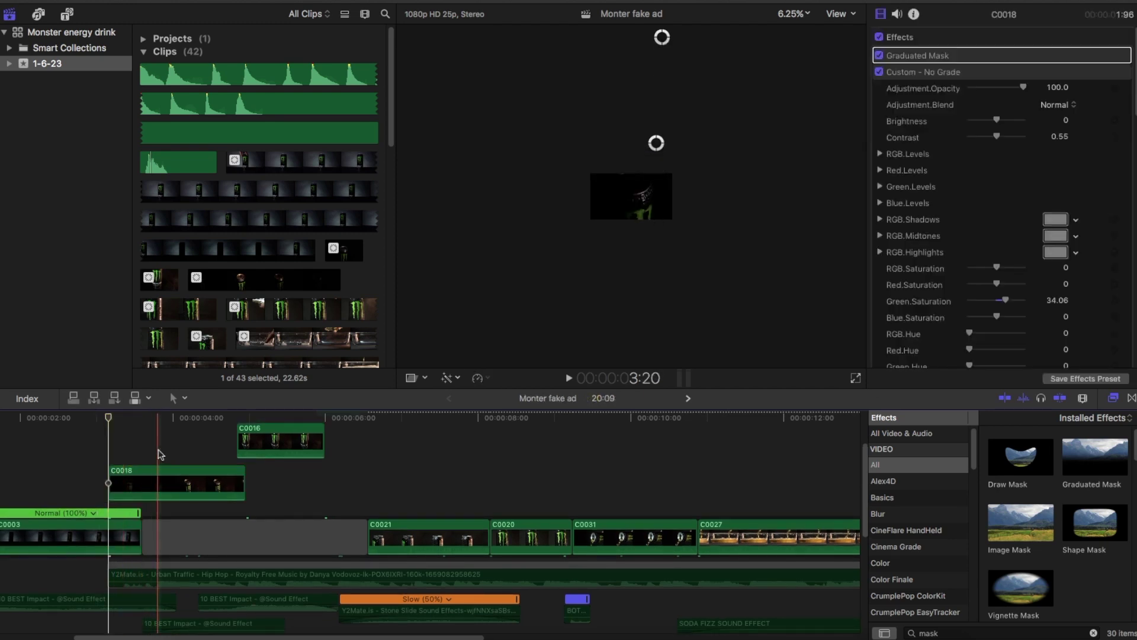
# Step: Examine the Graduated Mask handles and values on clip C0019, and inspect the effects on the following clip C0021
pyautogui.scroll(3, 153, 451)
pyautogui.click(327, 456)
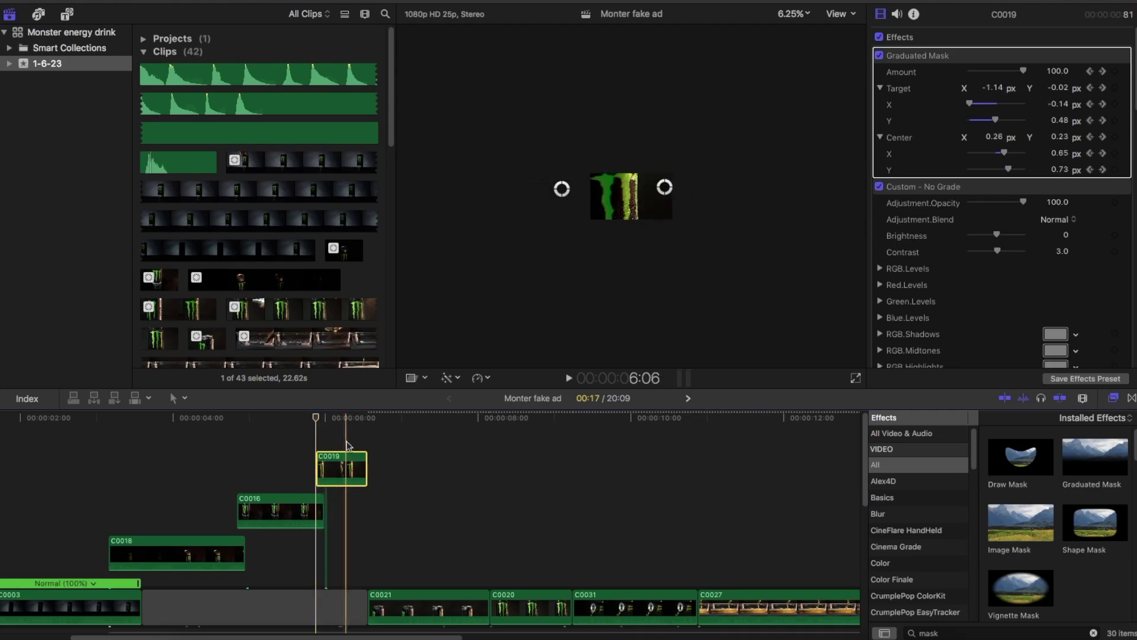
pyautogui.scroll(-1, 348, 444)
pyautogui.click(391, 587)
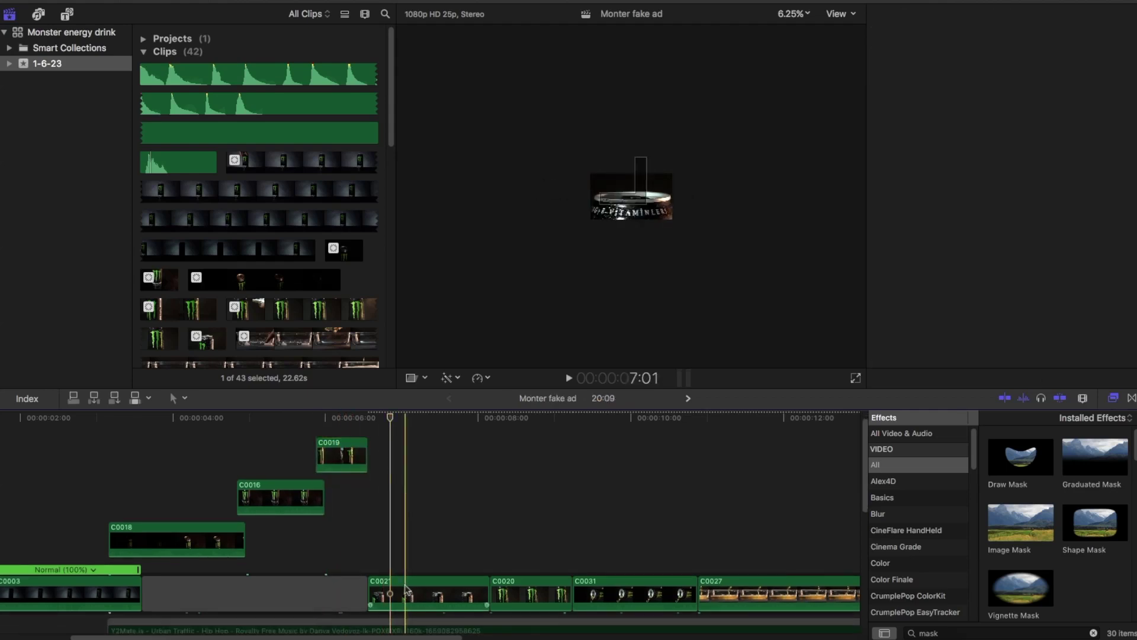
pyautogui.scroll(-4, 417, 533)
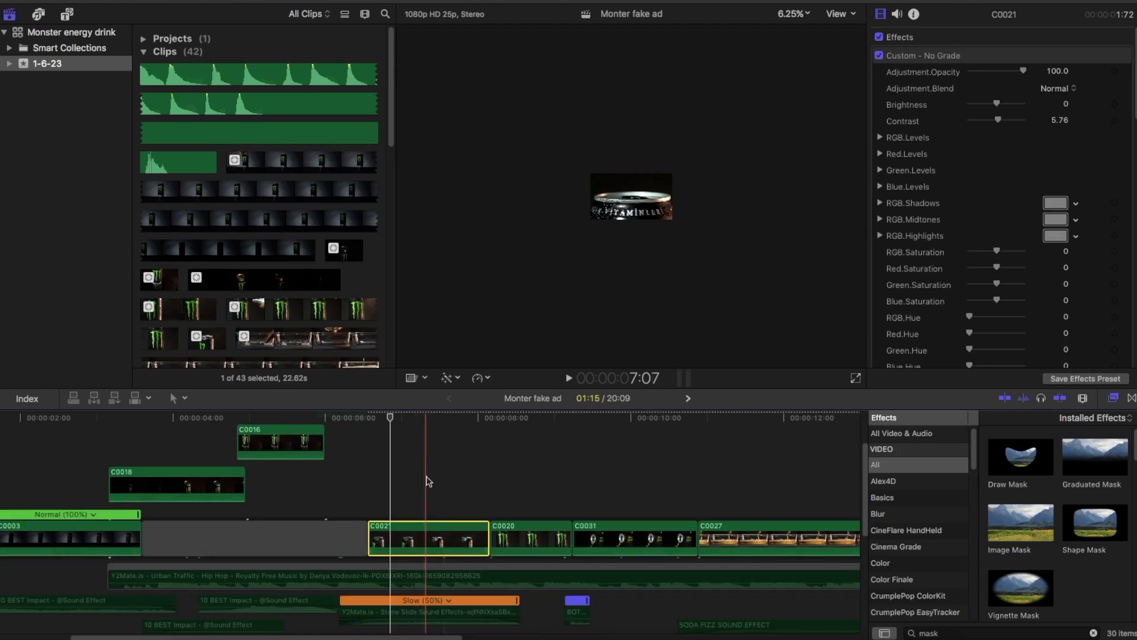
pyautogui.scroll(4, 428, 481)
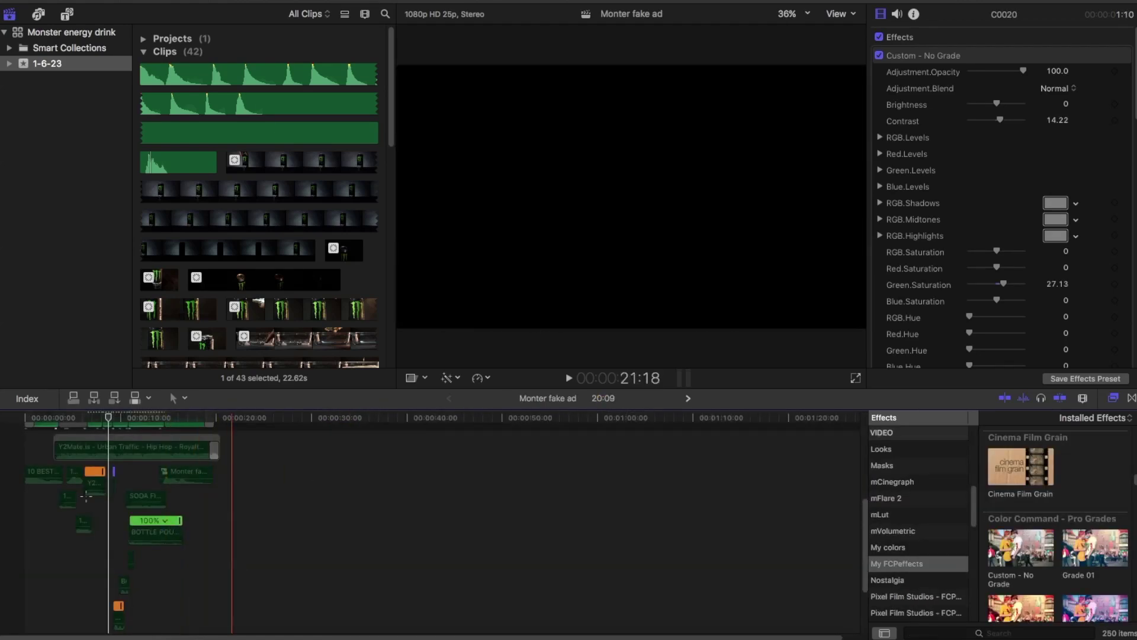
# Step: Enable all the sound-effect clips and the music track beneath the storyline, and disable all of these audio clips again
pyautogui.moveTo(86, 496); pyautogui.dragTo(24, 631)
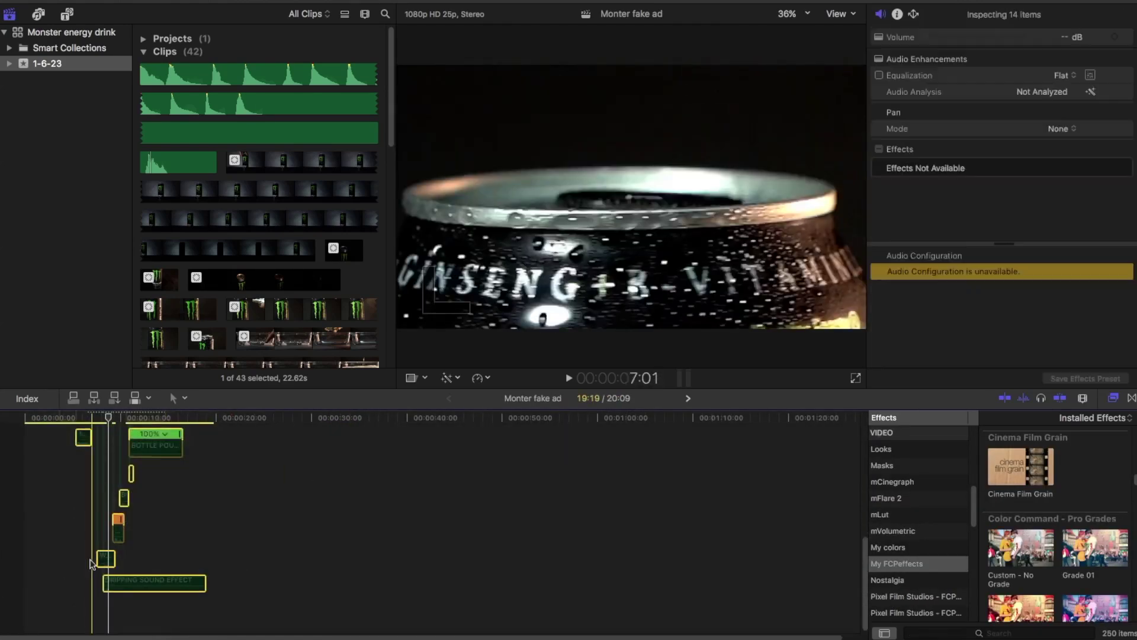
pyautogui.scroll(4, 91, 563)
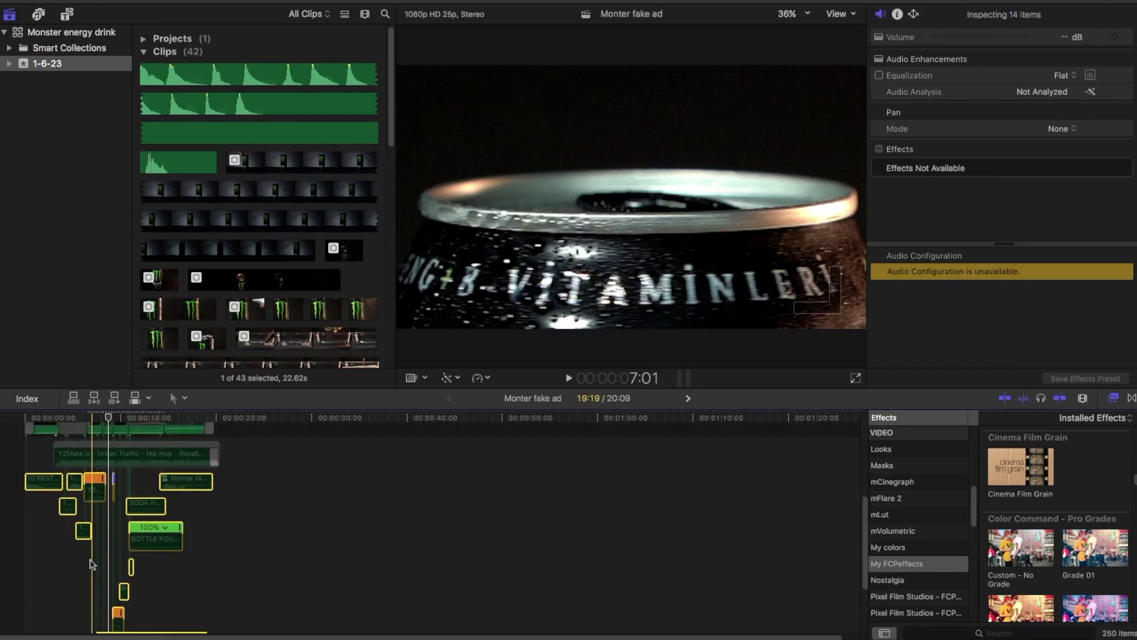
pyautogui.scroll(1, 21, 544)
pyautogui.scroll(1, 19, 545)
pyautogui.click(82, 526)
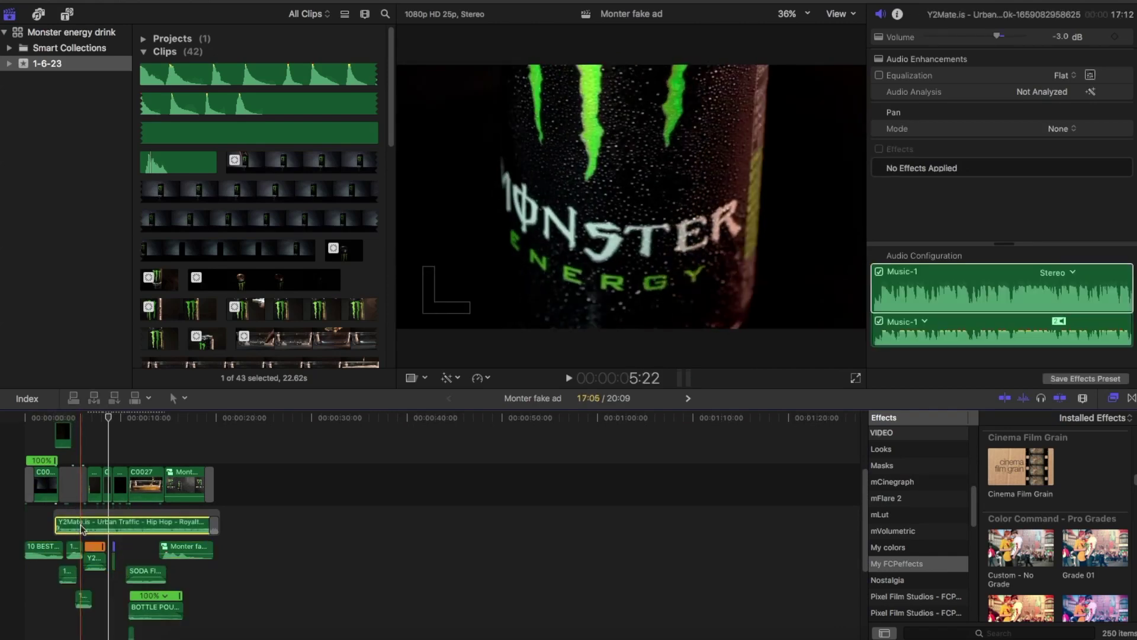
pyautogui.moveTo(261, 520); pyautogui.dragTo(26, 638)
pyautogui.press('v')
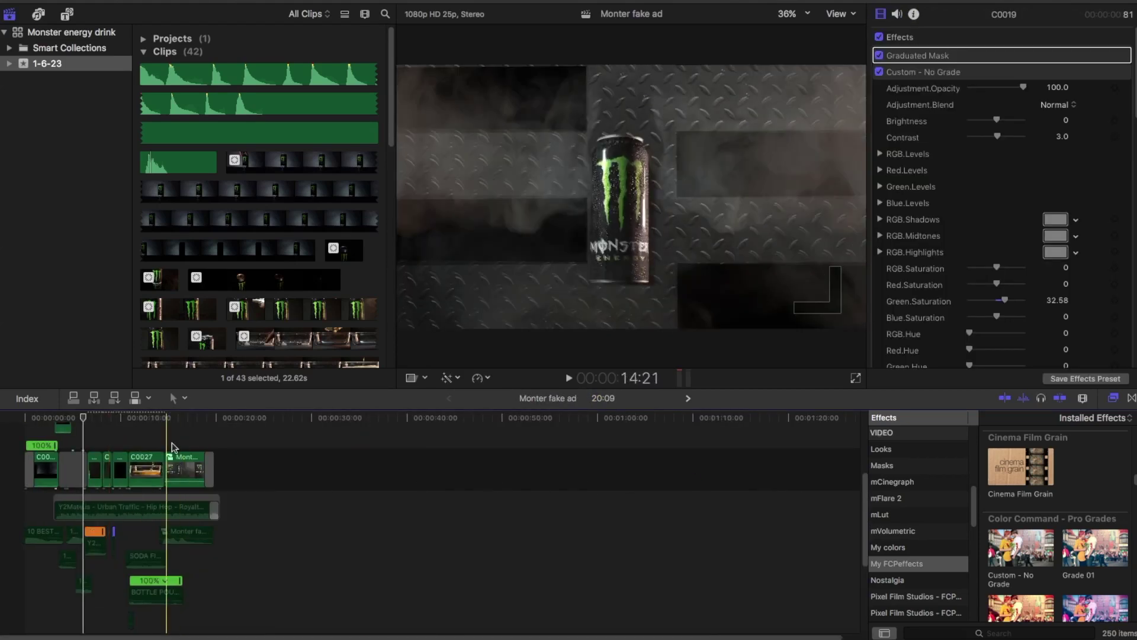